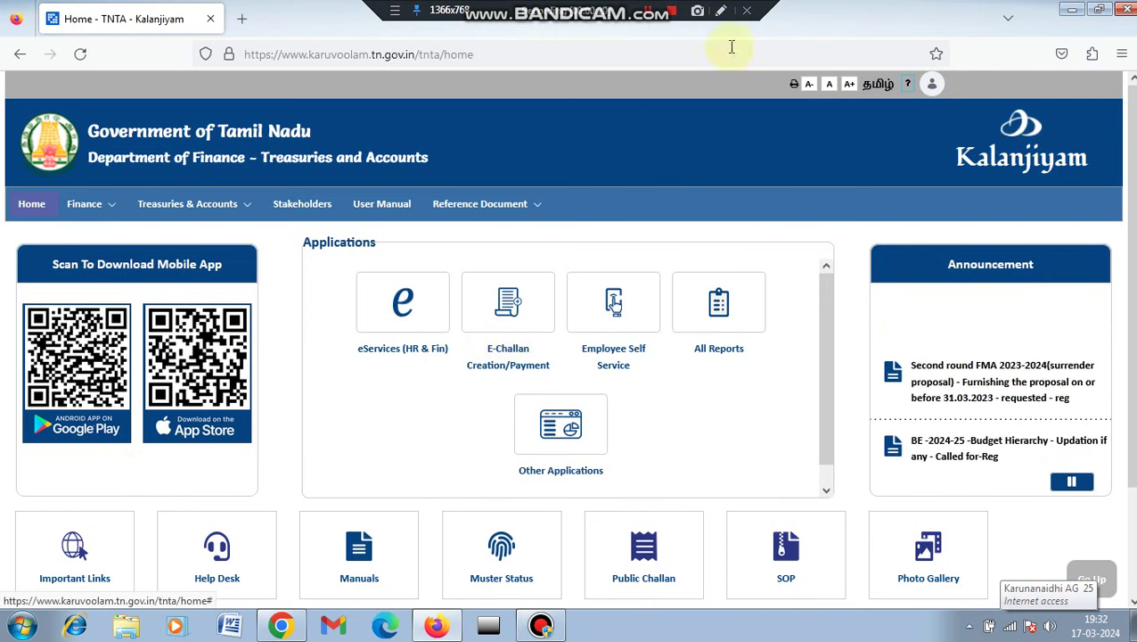
click(724, 14)
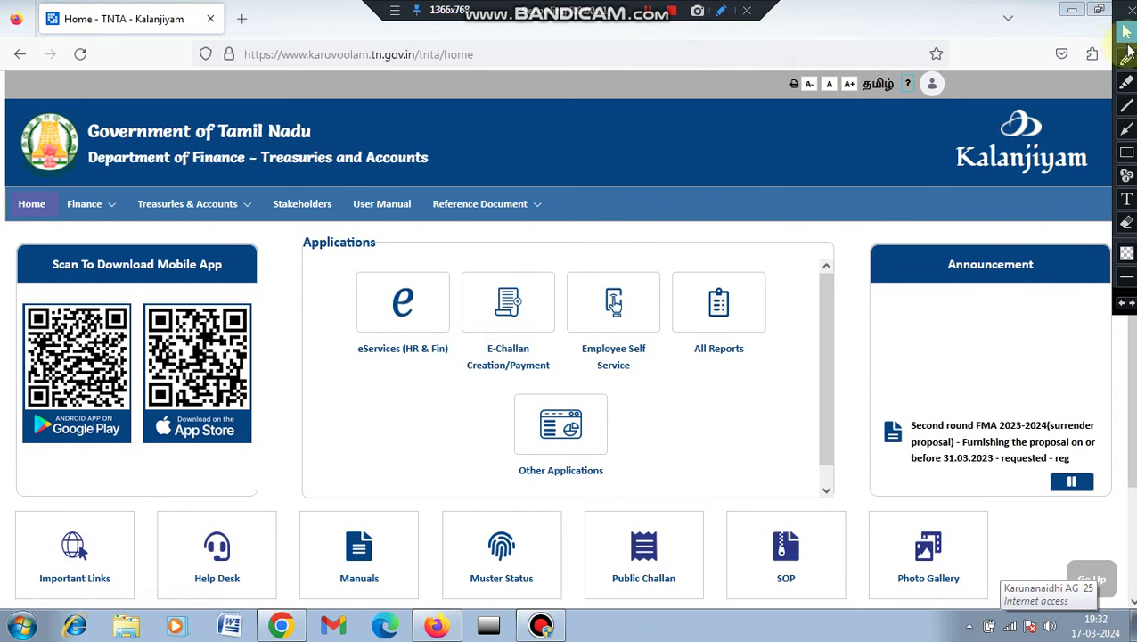
click(1127, 152)
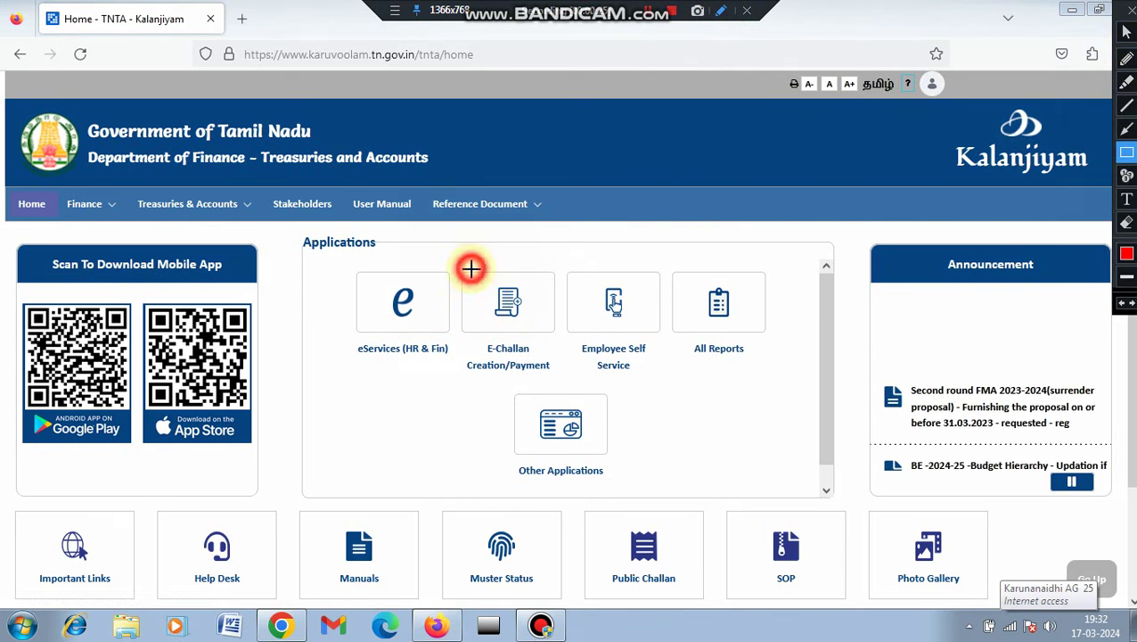
drag(469, 268, 555, 368)
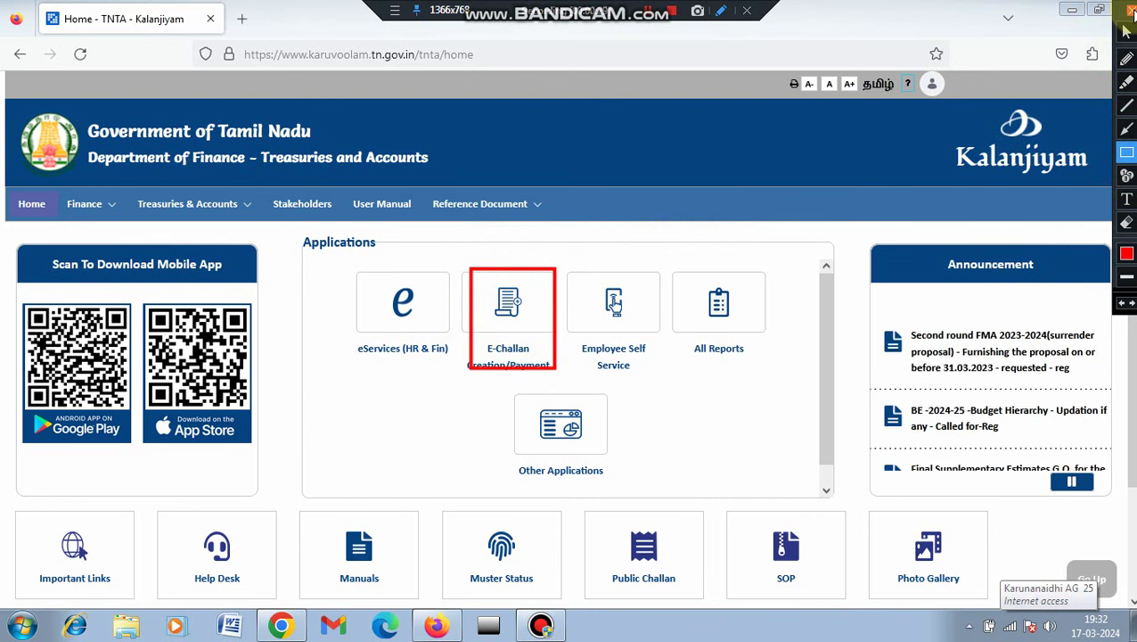
click(1131, 10)
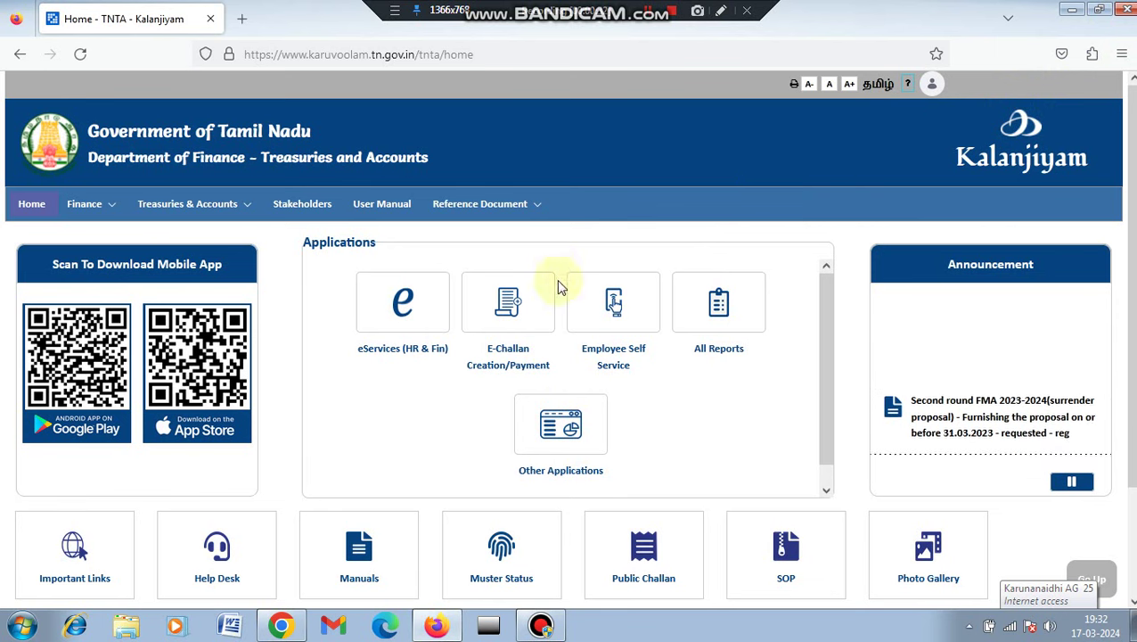
Open the E-Challan Creation/Payment application and fill in the remitter's postal pincode.
click(508, 353)
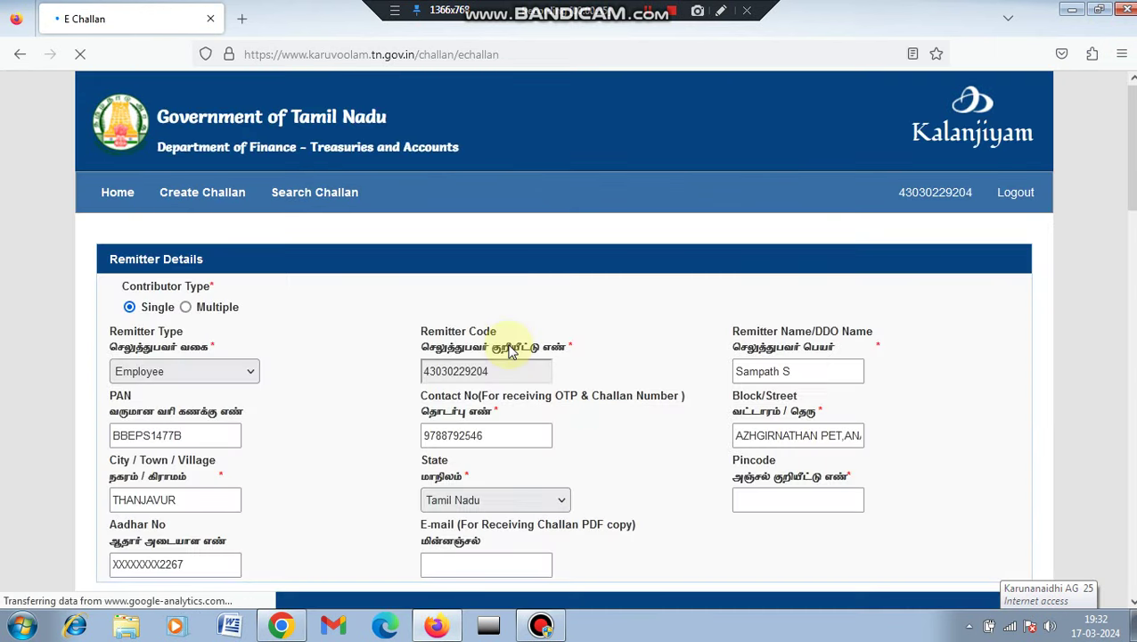
scroll(1074, 332, down, 3)
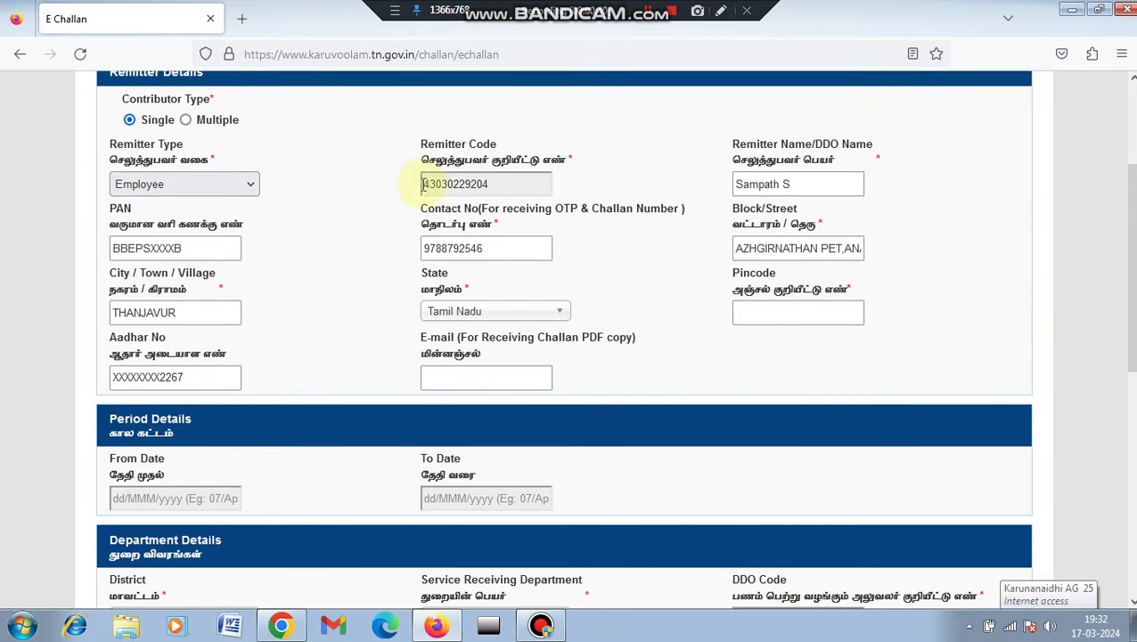
click(762, 315)
text(6)
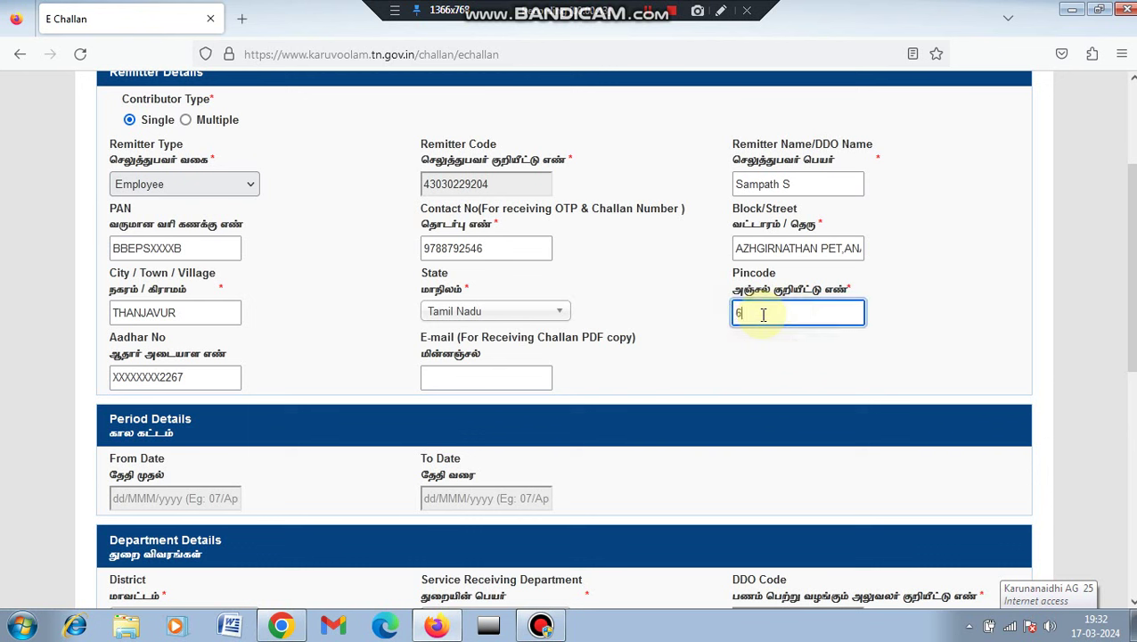
text(01102)
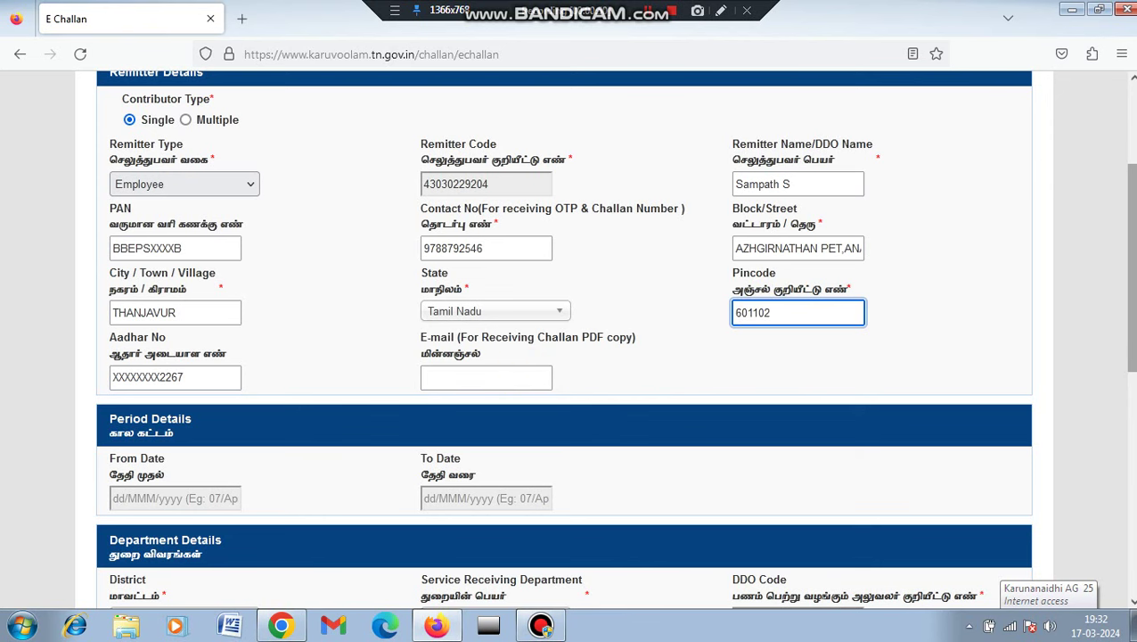
Set the challan period from 01/Jan/2024 to 15/Mar/2024.
scroll(571, 417, down, 2)
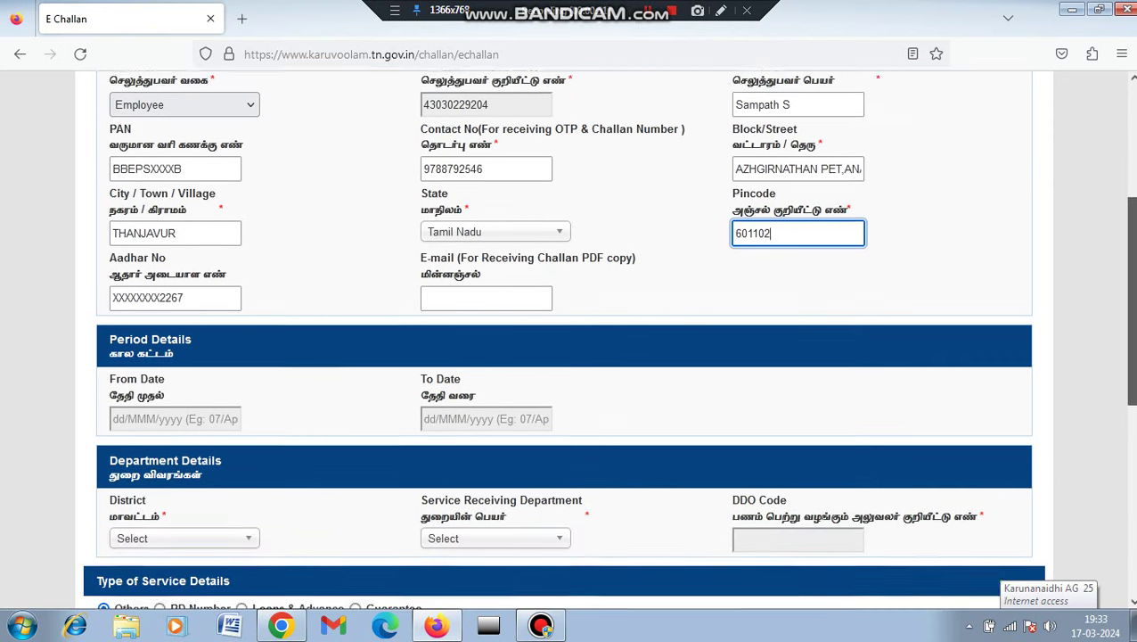
click(219, 397)
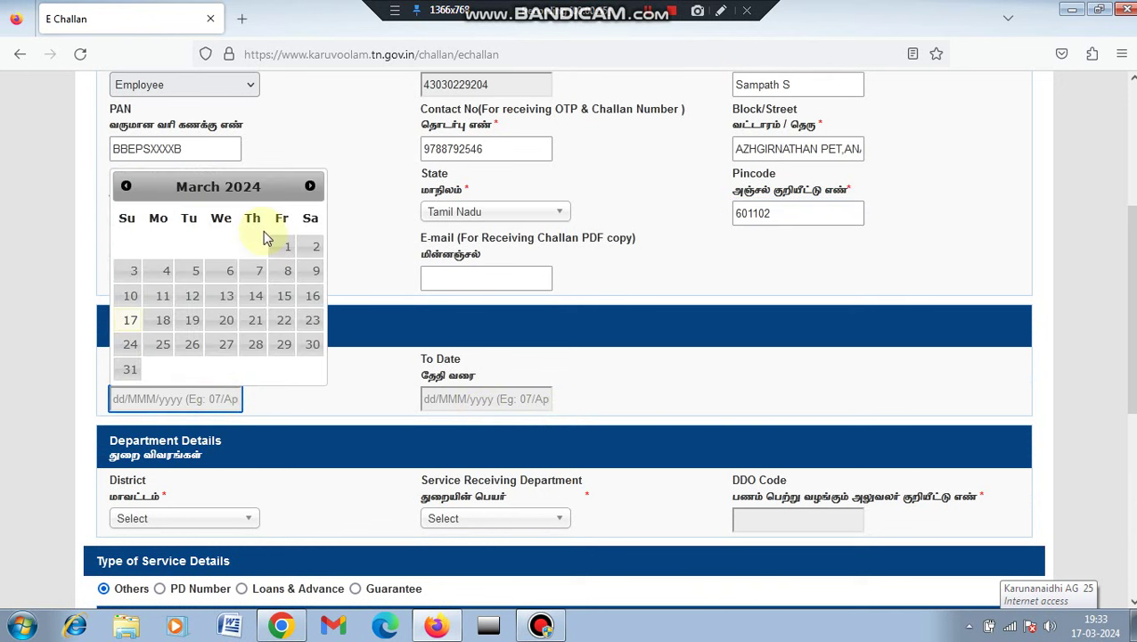
click(126, 188)
click(126, 188)
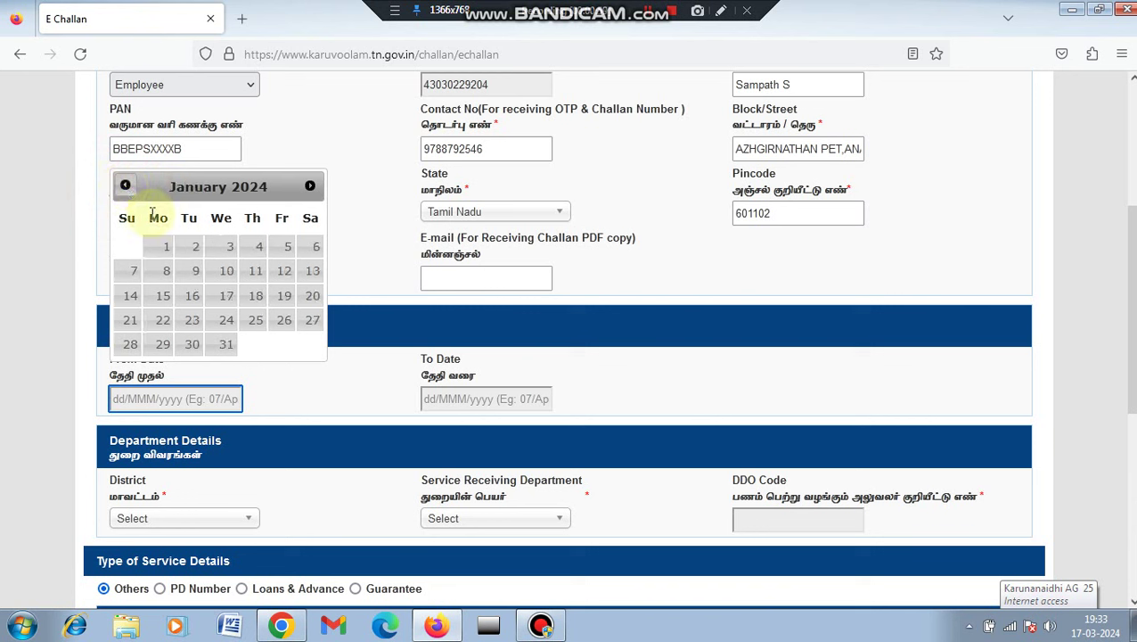
click(165, 251)
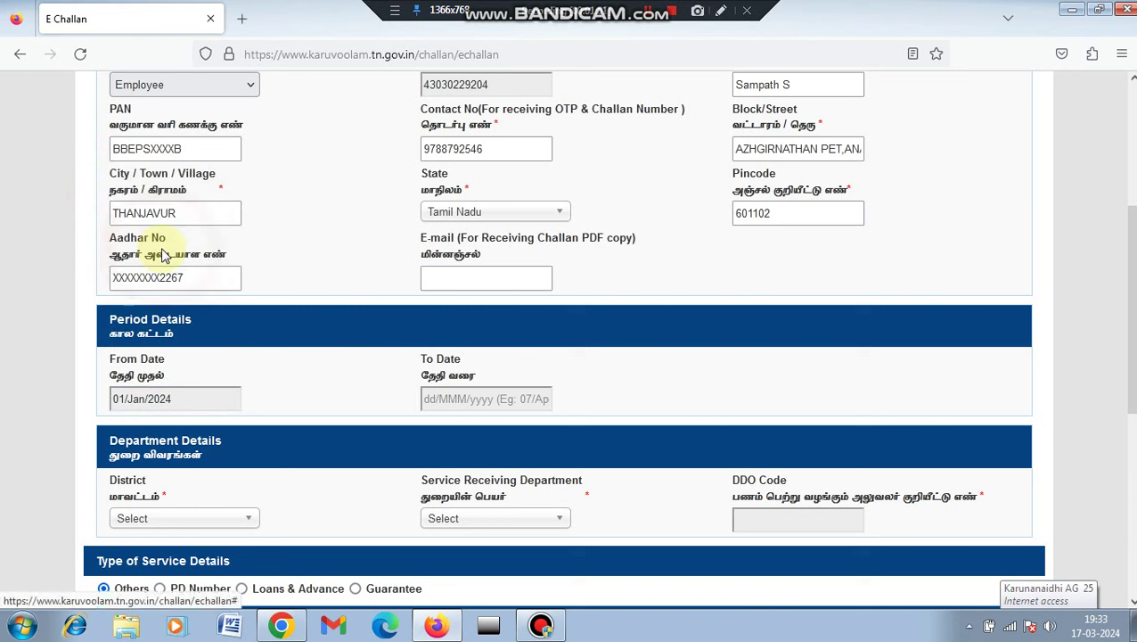
click(503, 400)
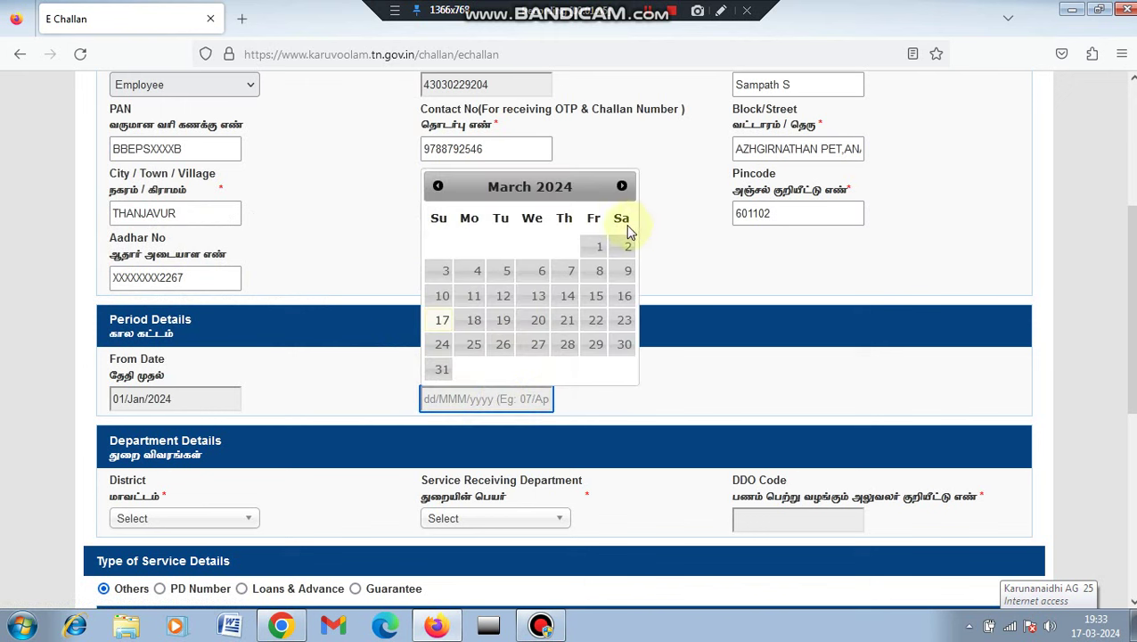
click(597, 297)
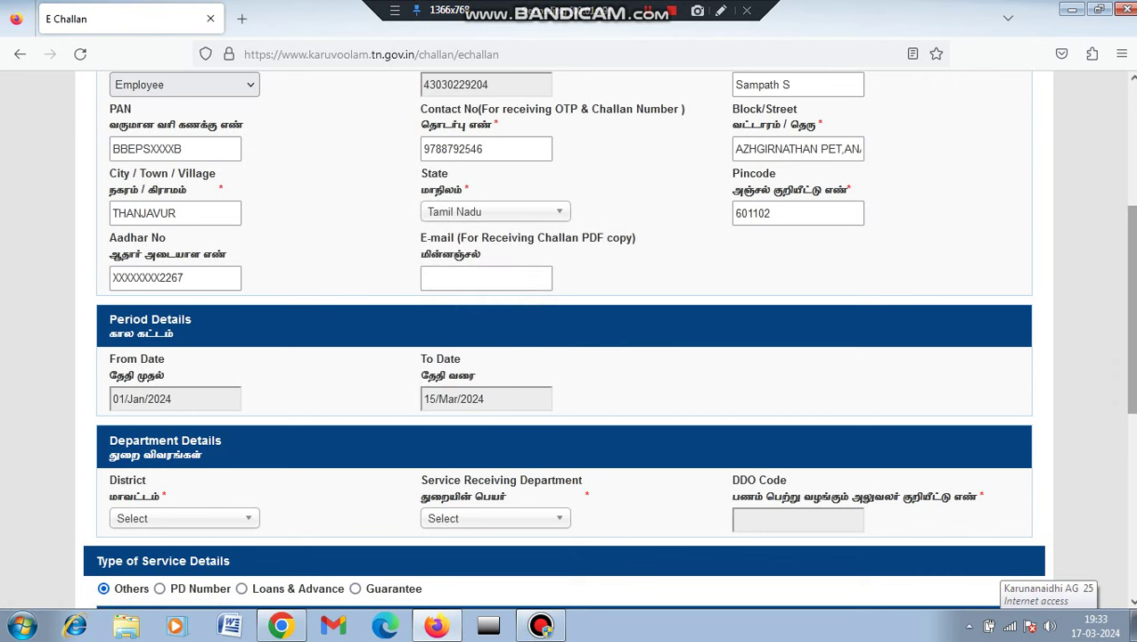
Set the district to THIRUVALLUR and the service receiving department to 04303 - Directorate of School Education.
scroll(1128, 312, down, 3)
scroll(1129, 312, down, 2)
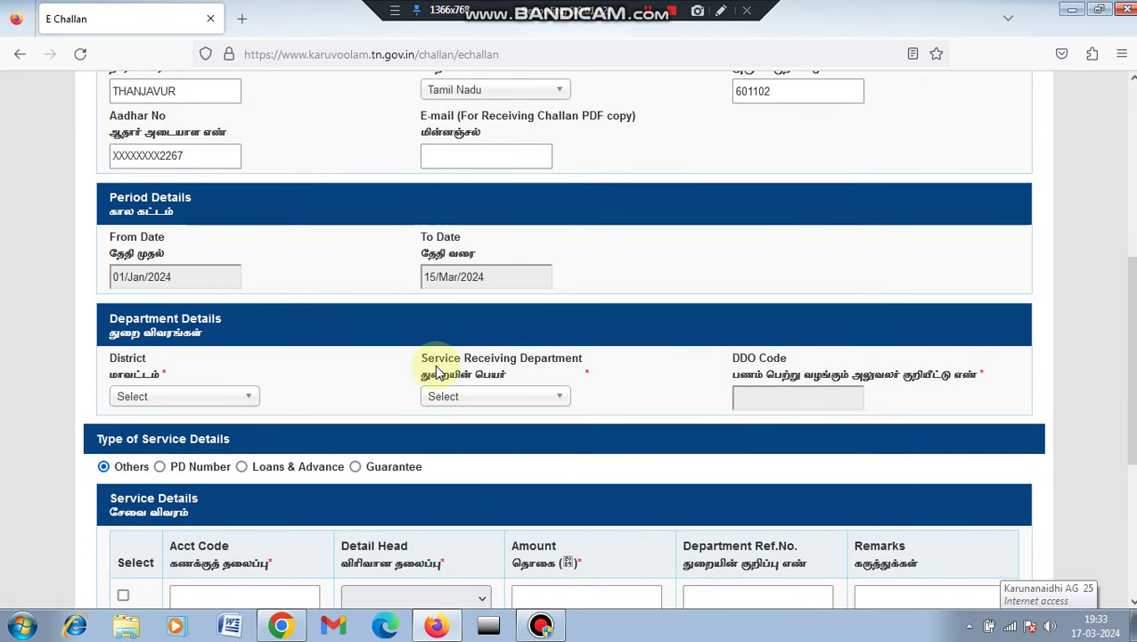
click(251, 401)
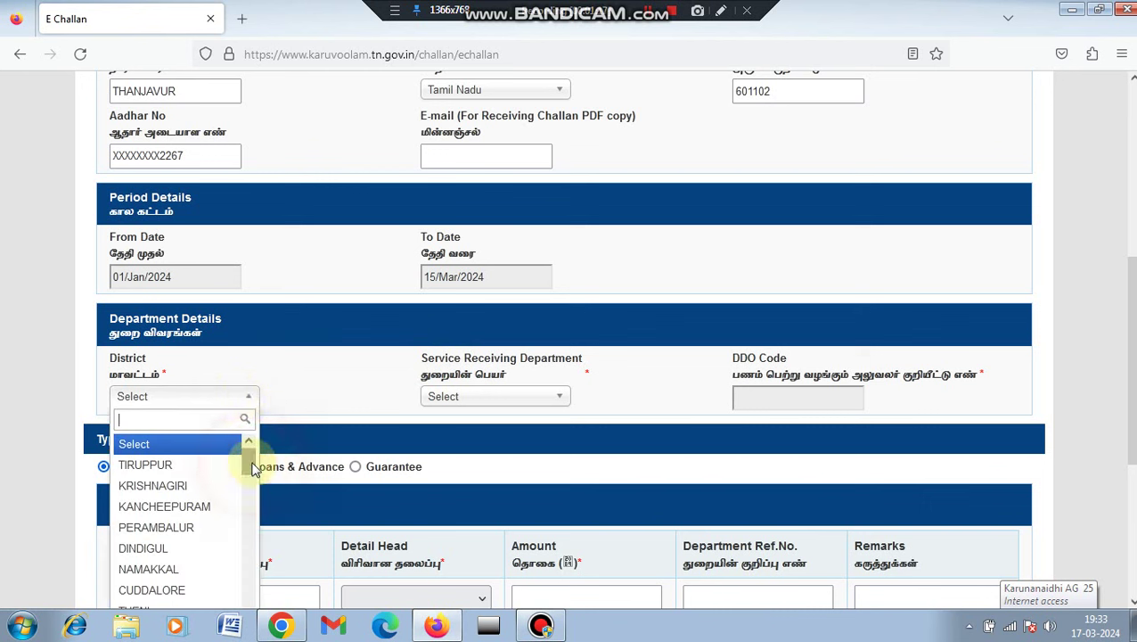
text(THIRU)
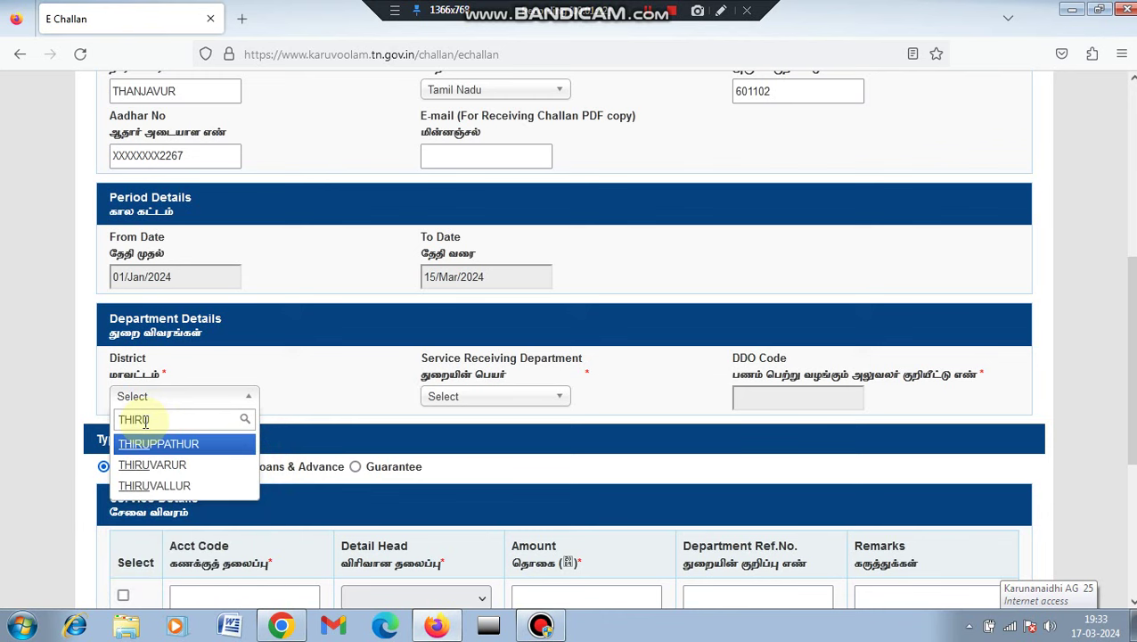
click(156, 486)
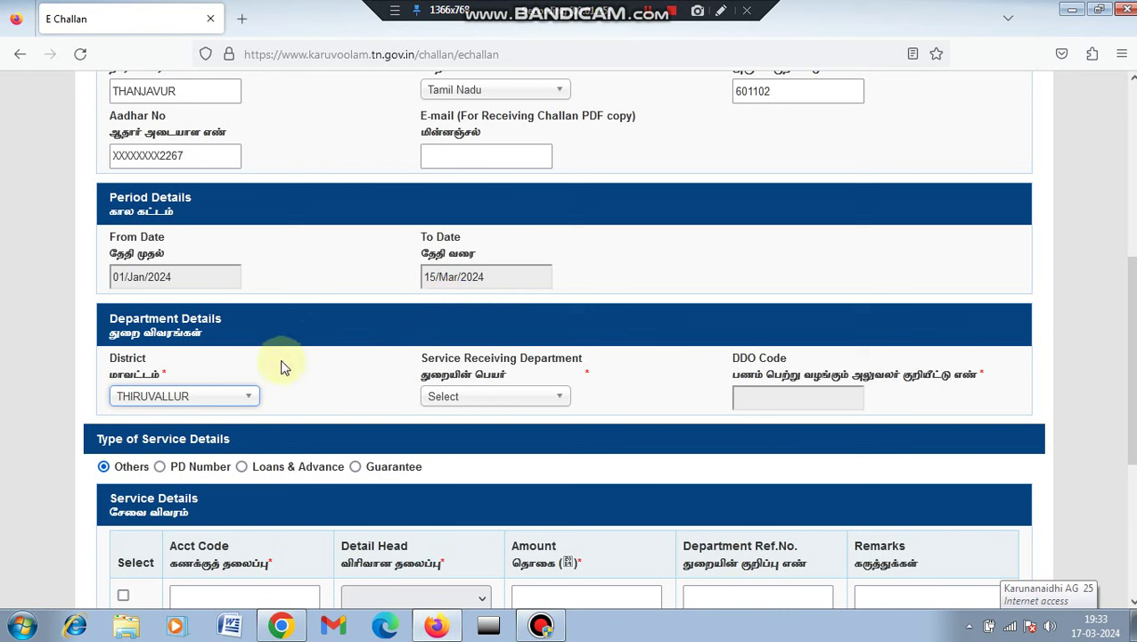
click(539, 400)
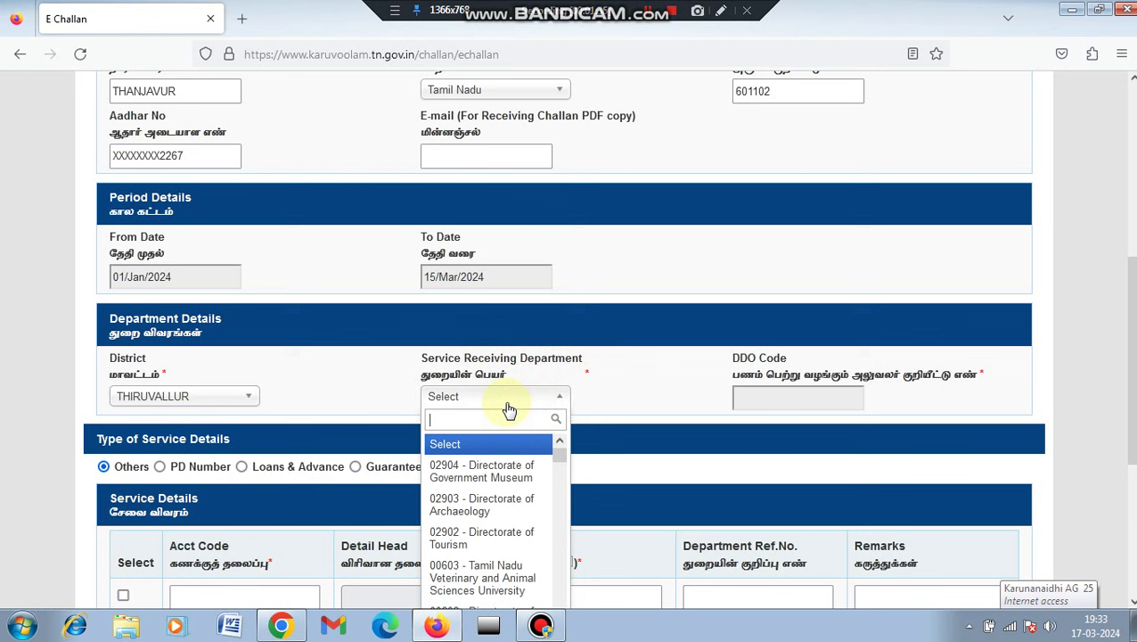
text(04303)
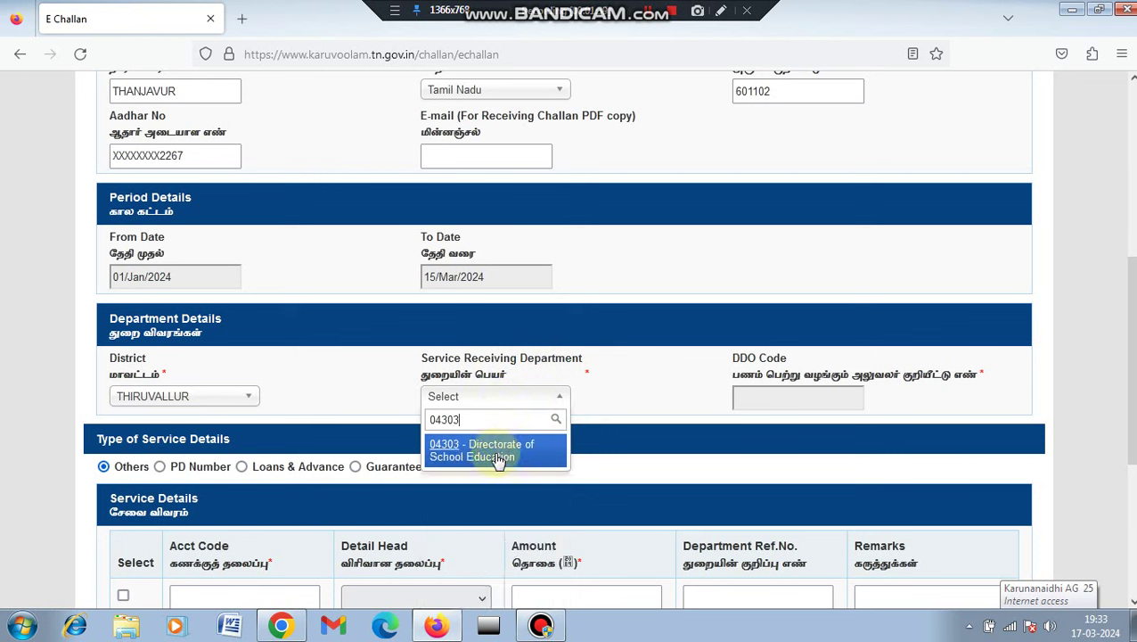
click(495, 457)
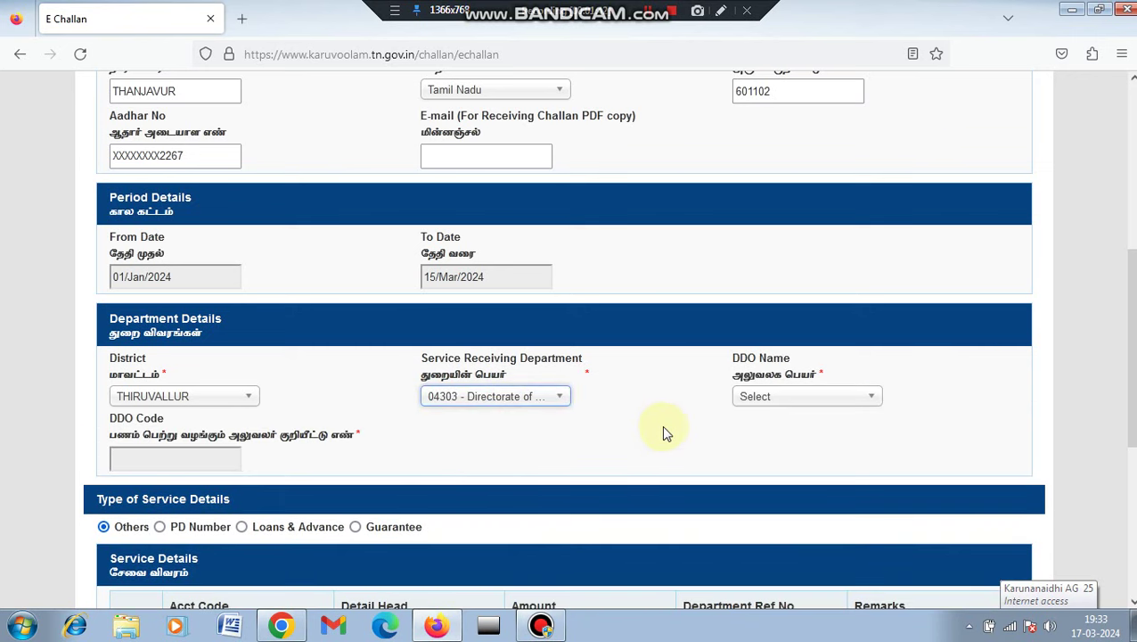
Choose 18100021-HM,GHSS,PERIYAPALAYAM as the DDO name in the department details.
click(762, 401)
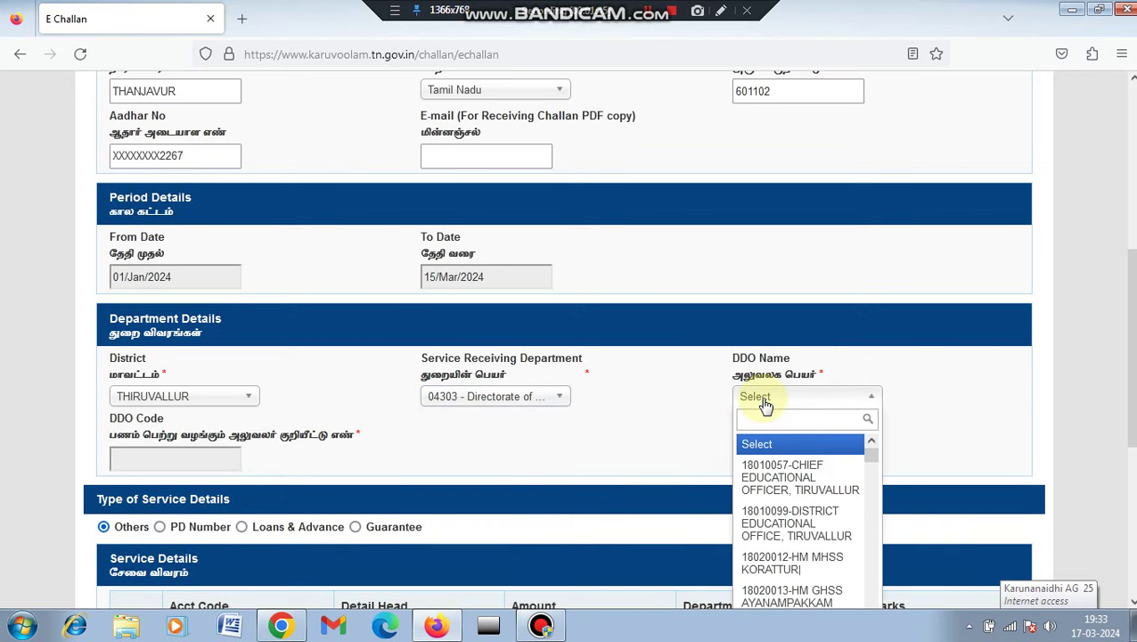
text(18)
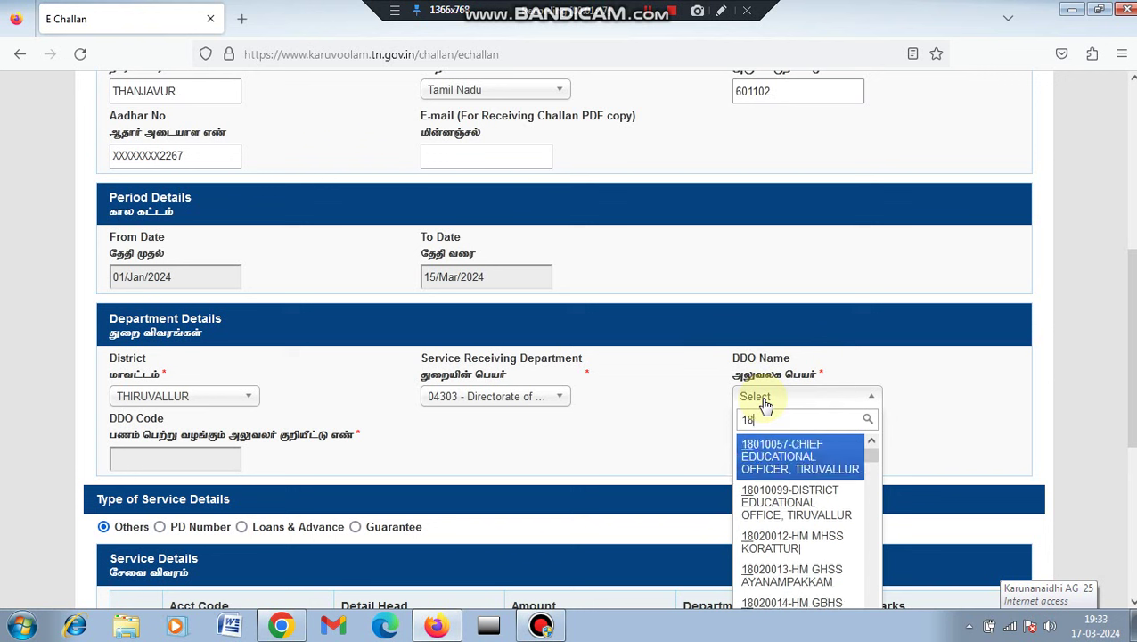
text(10)
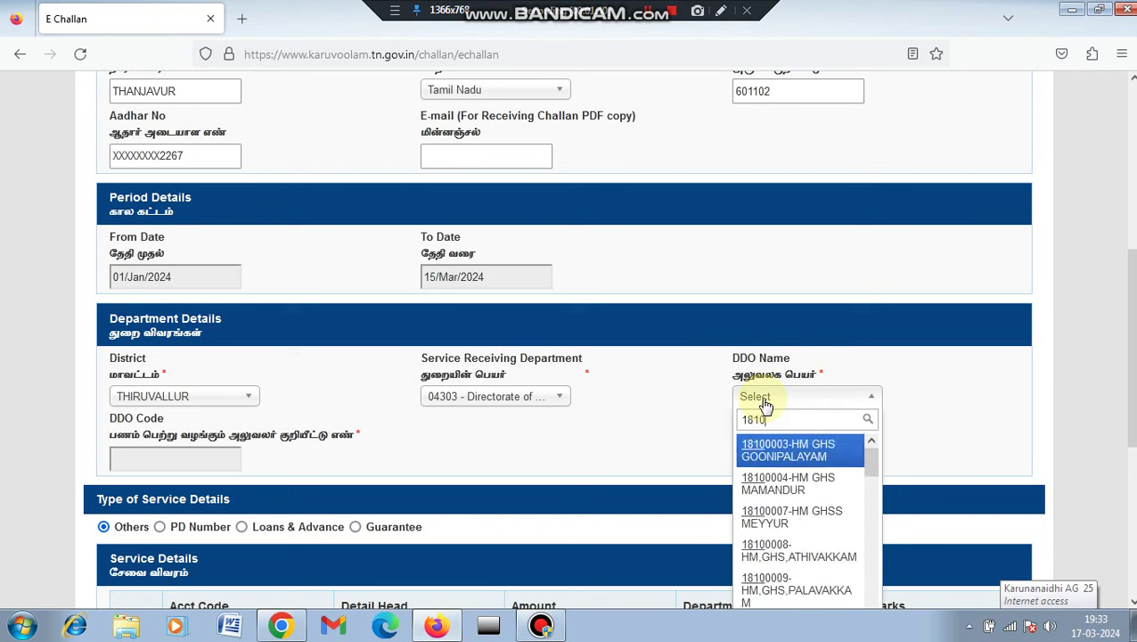
text(0021)
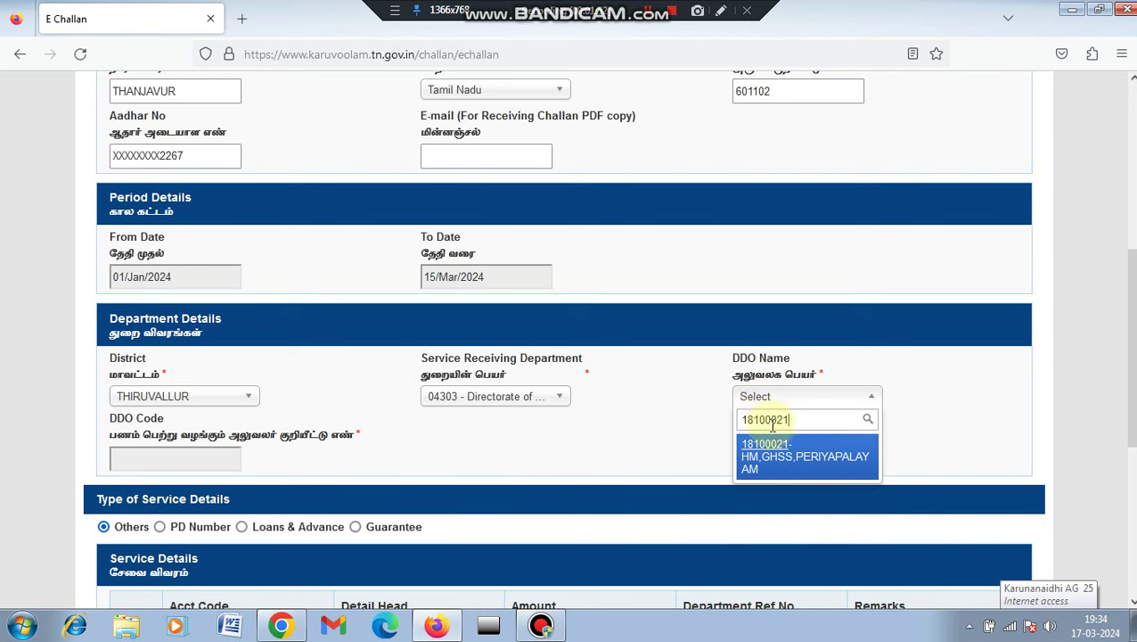
click(775, 453)
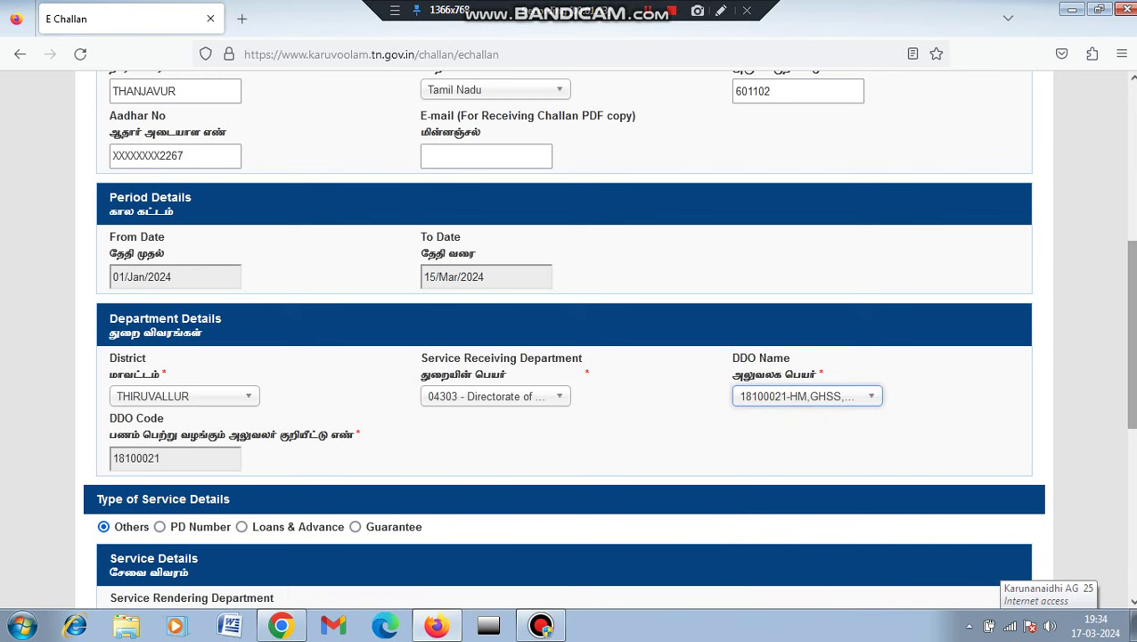
Set the service rendering department to 04303 - Directorate of School Education and generate the service.
scroll(562, 381, down, 3)
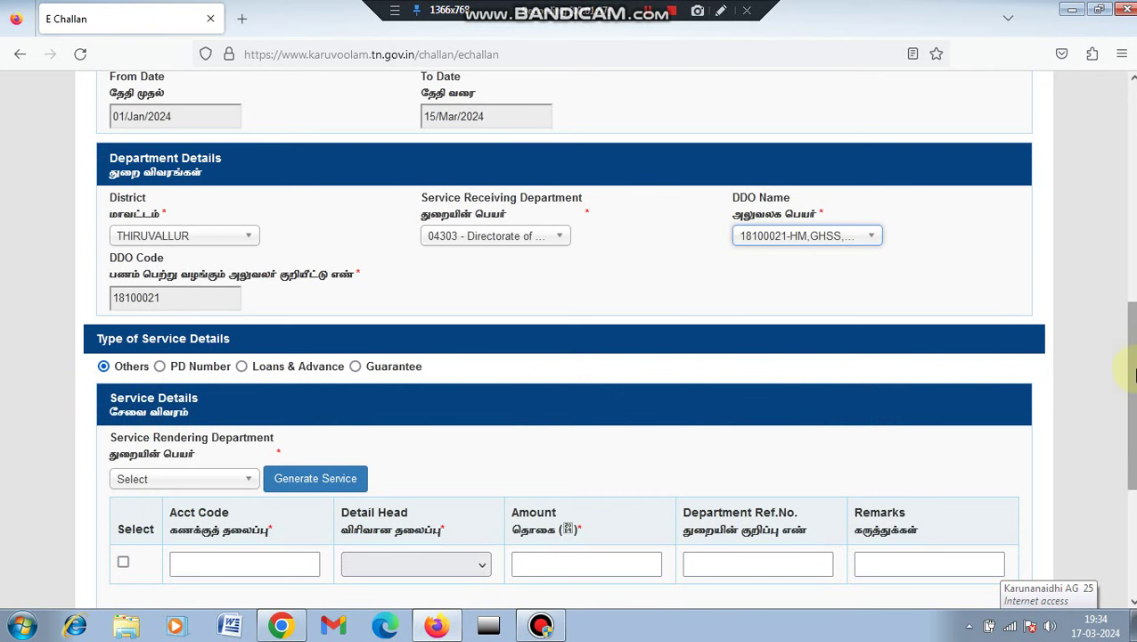
scroll(1125, 414, down, 3)
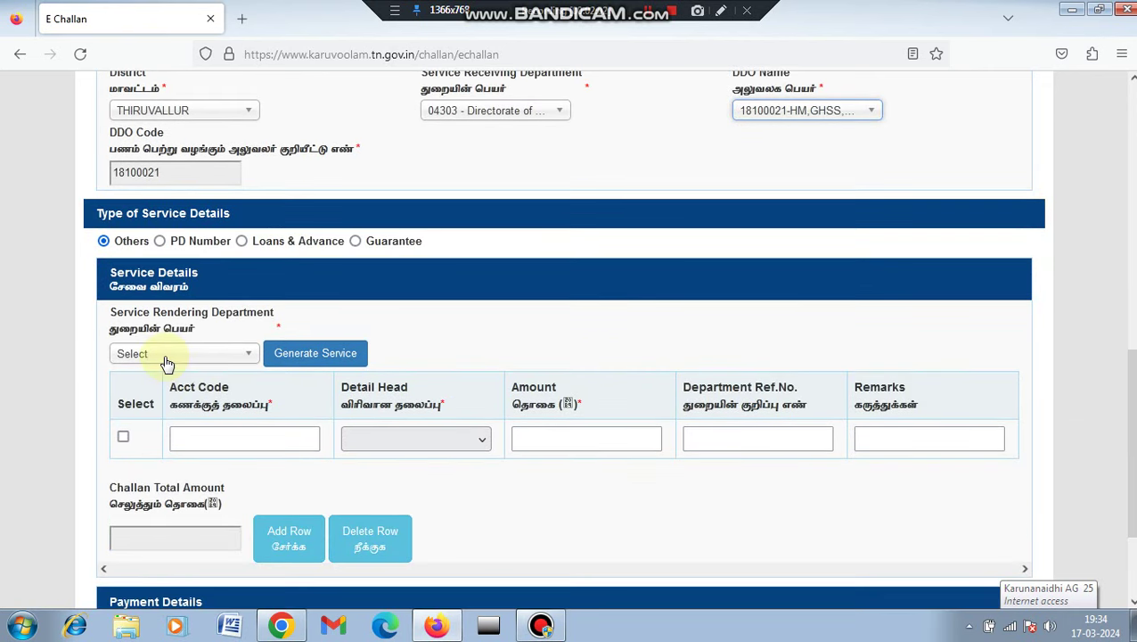
click(166, 362)
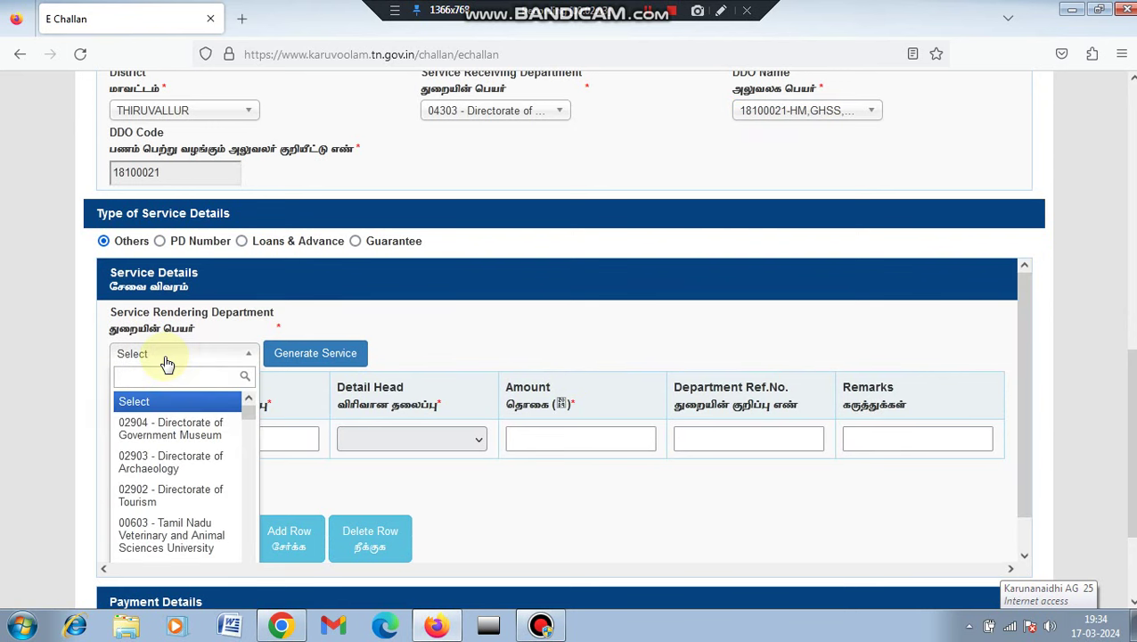
text(04)
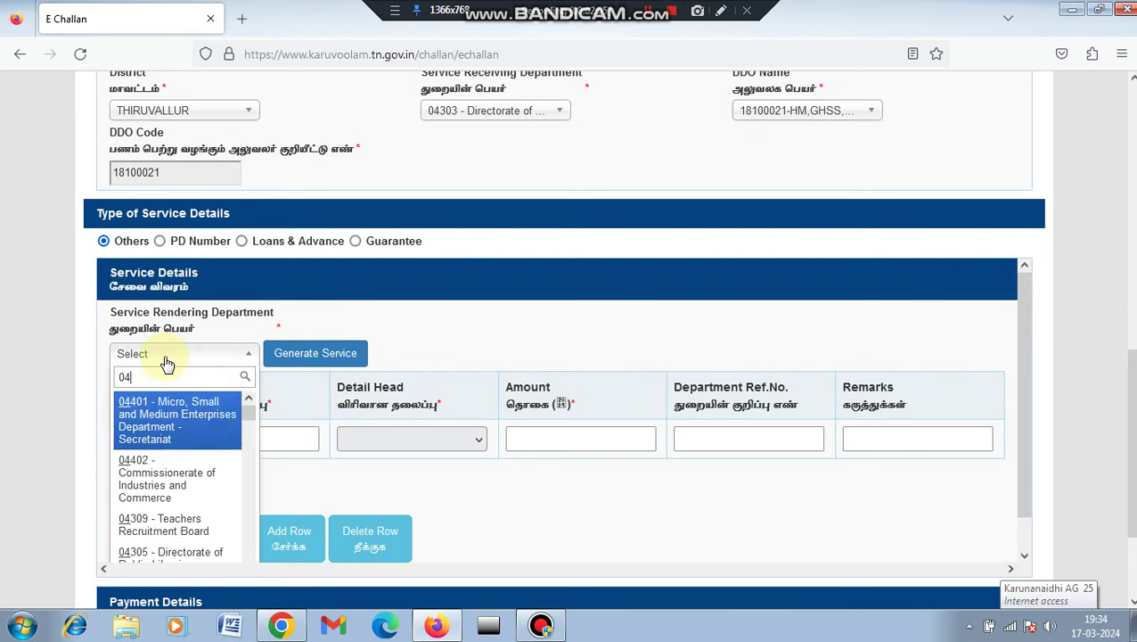
text(303)
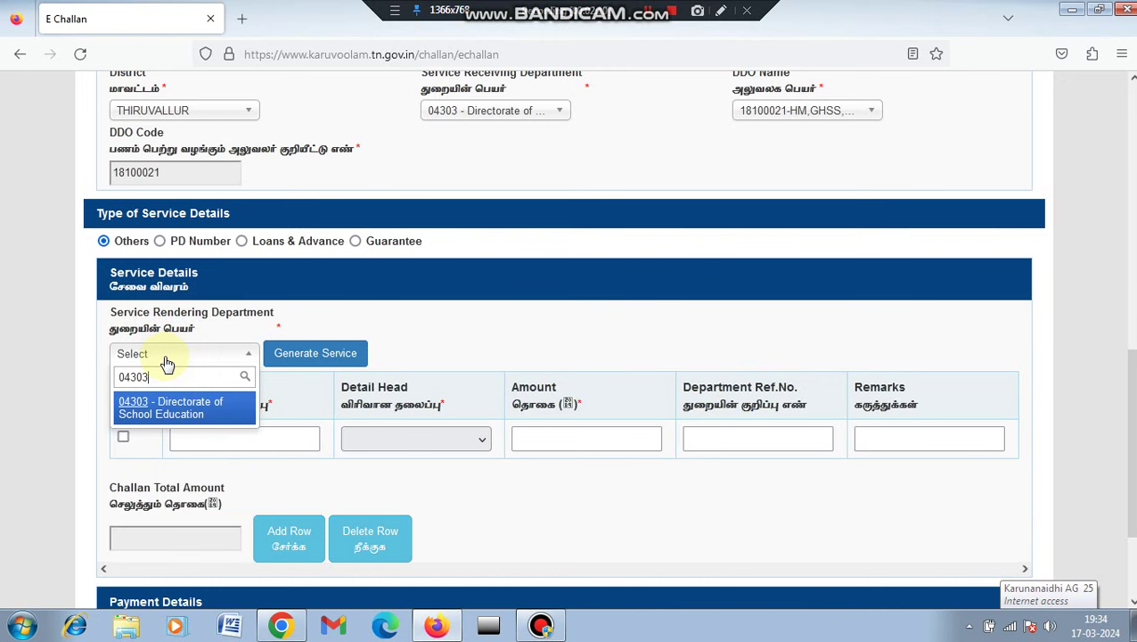
click(186, 415)
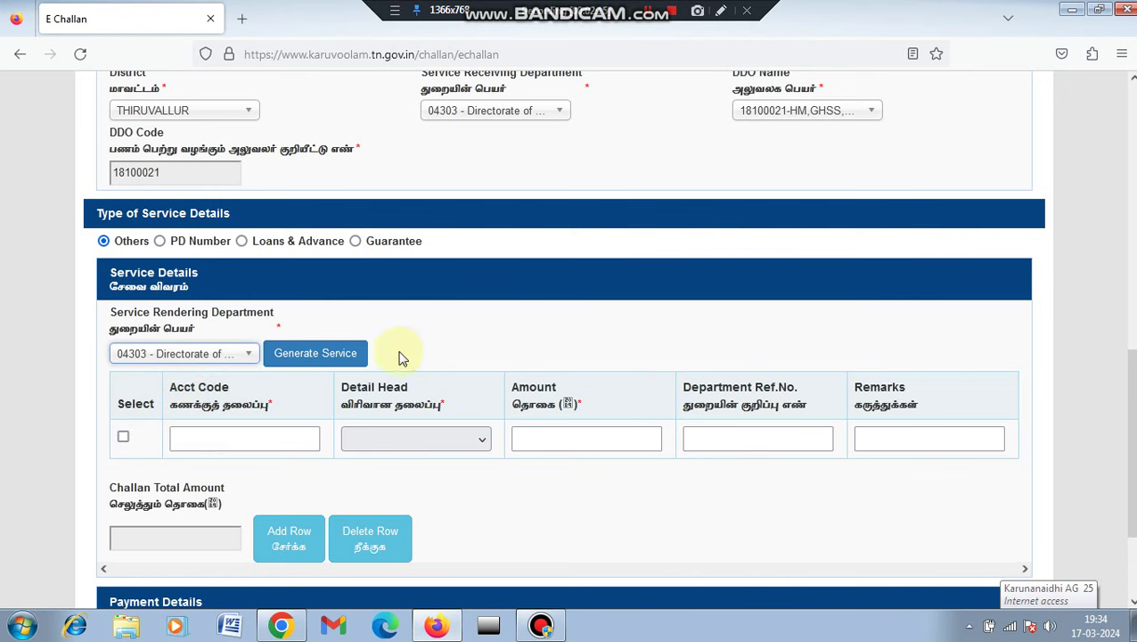
click(329, 358)
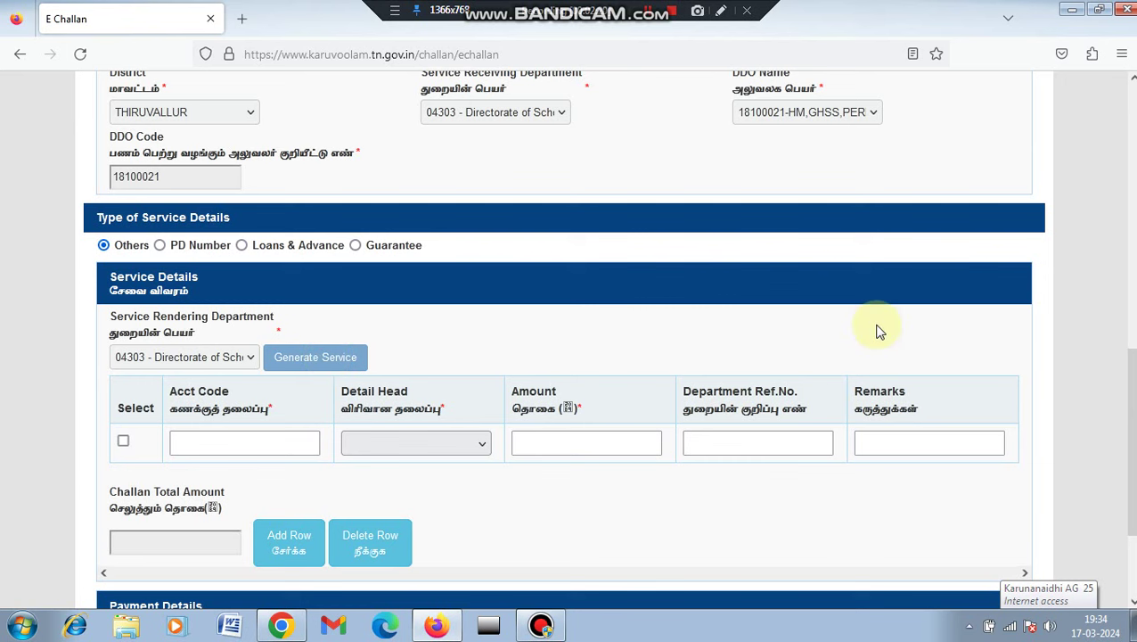
Set the account code in the service details to 007060800FR - Remittance of Unspent balances of Directorate of School Education.
scroll(1129, 446, down, 2)
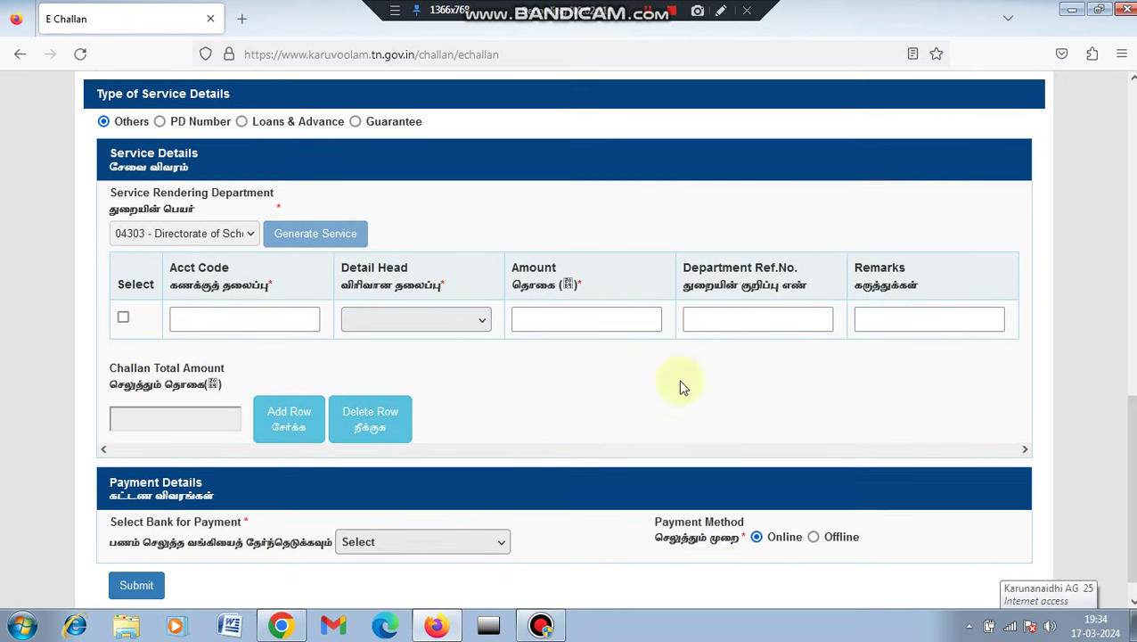
click(233, 318)
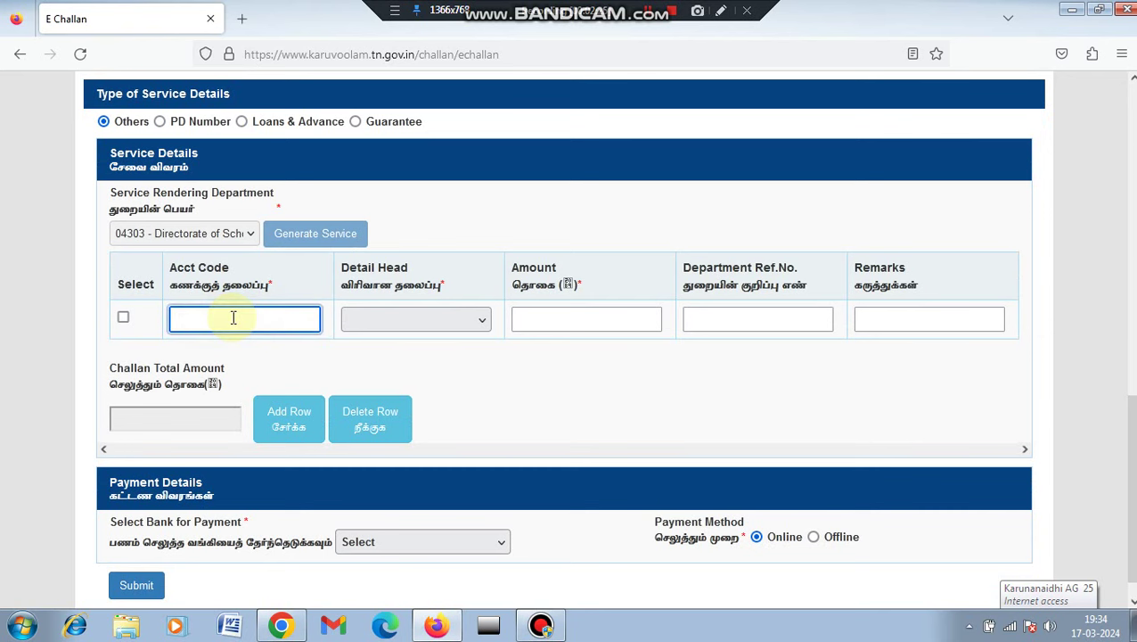
text(00)
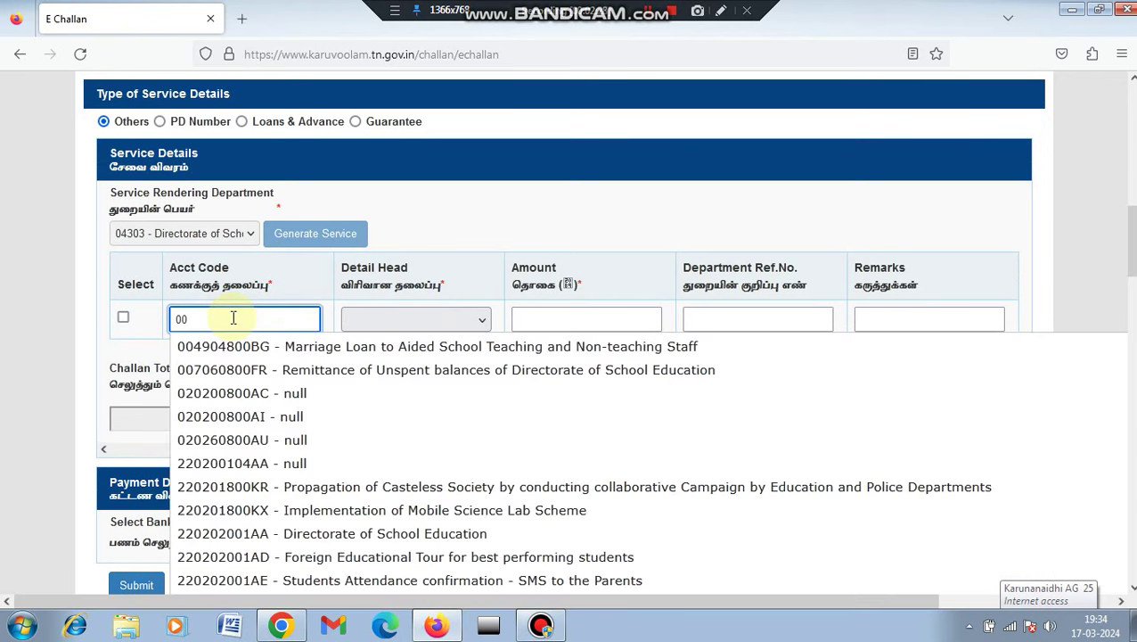
text(70)
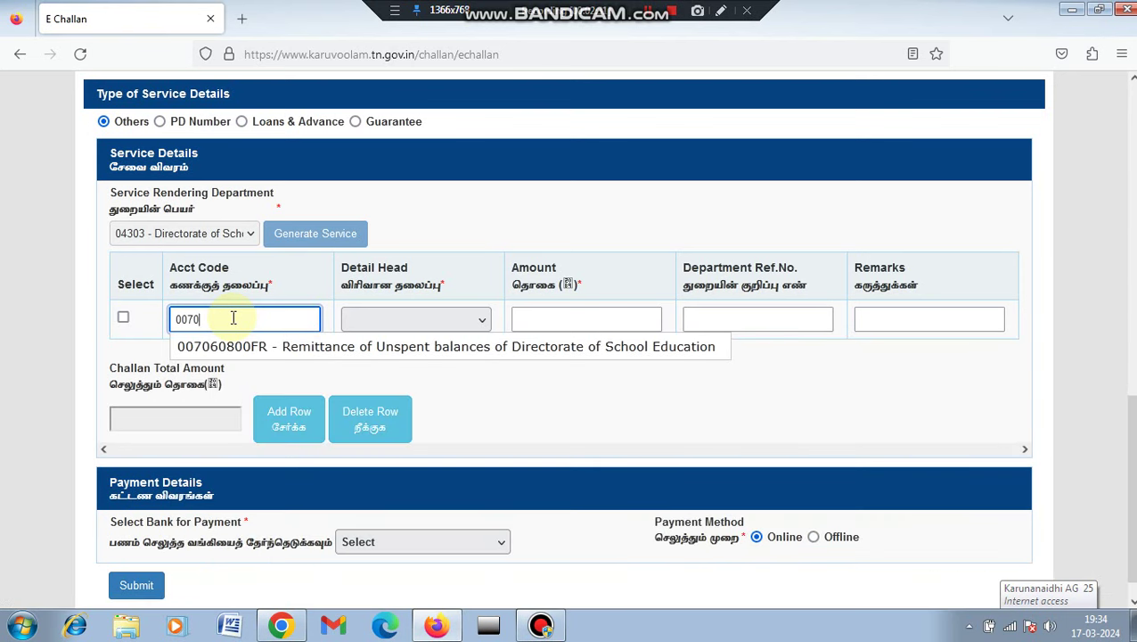
text(60800)
click(370, 353)
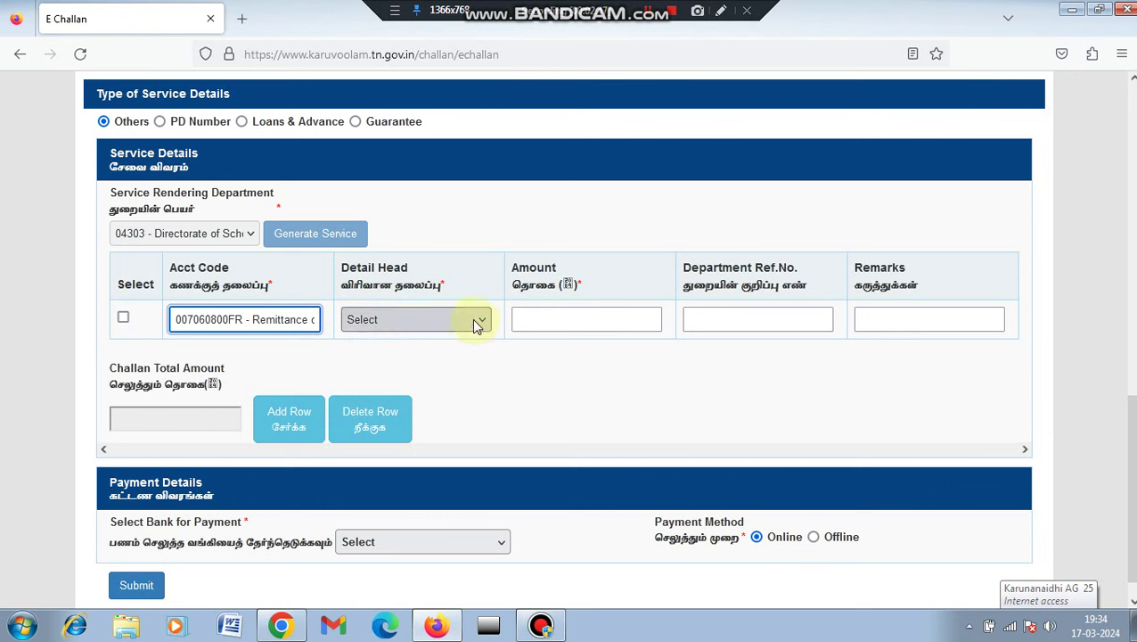
Choose 29001 - Miscellaneous Receipts as the detail head for the service row.
click(473, 322)
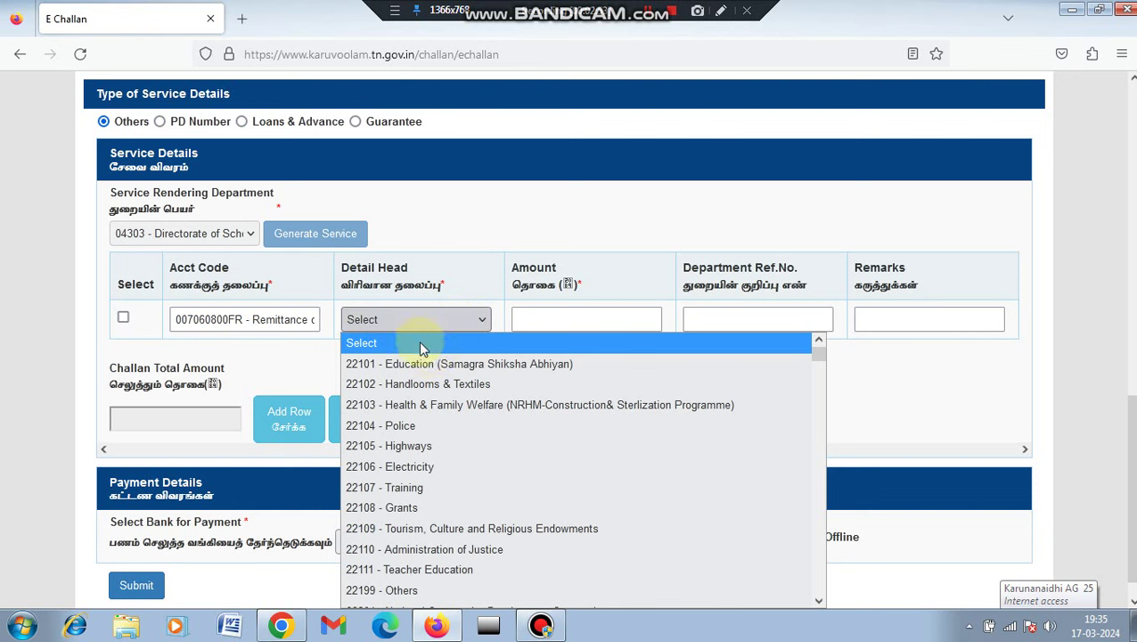
key(Down)
key(End)
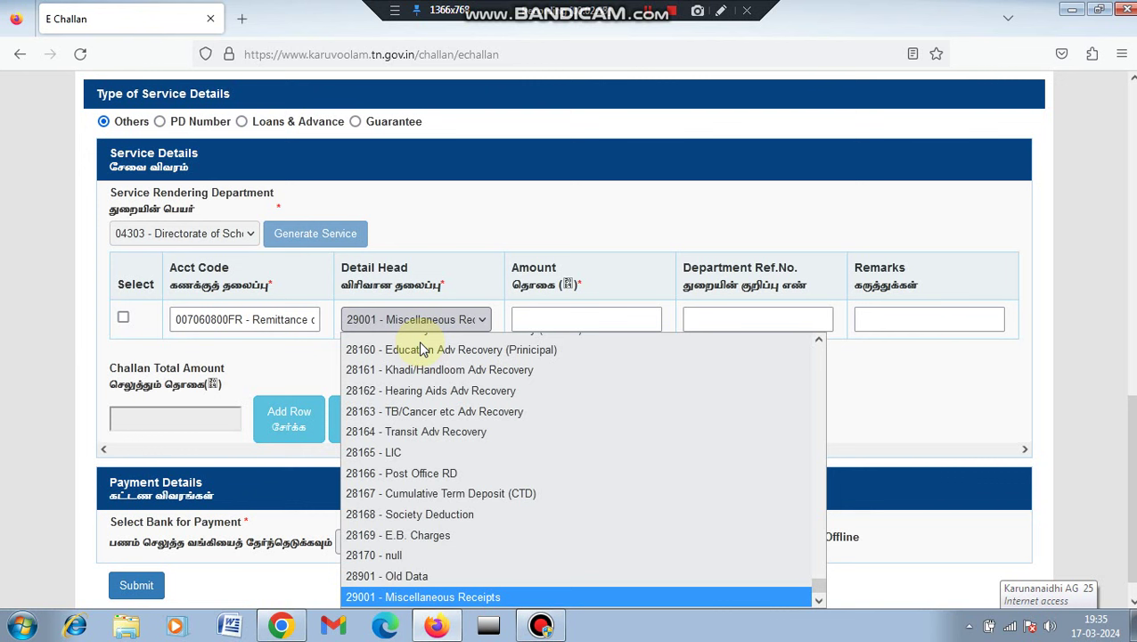
click(414, 596)
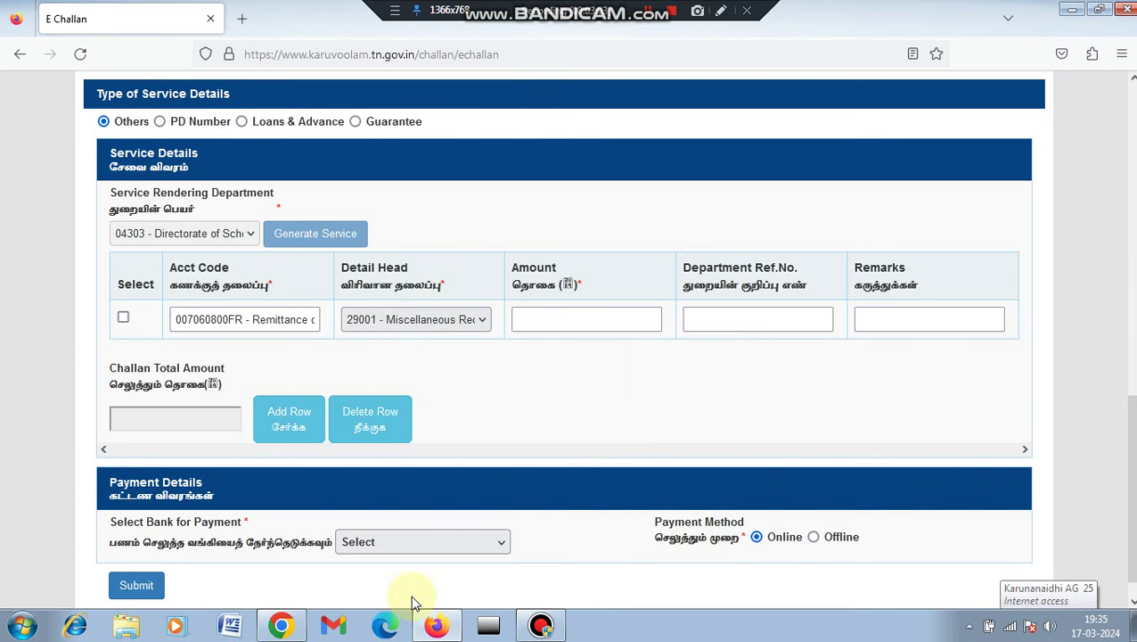
Set the service row's amount to 1 and its department reference number to 04303.
click(602, 319)
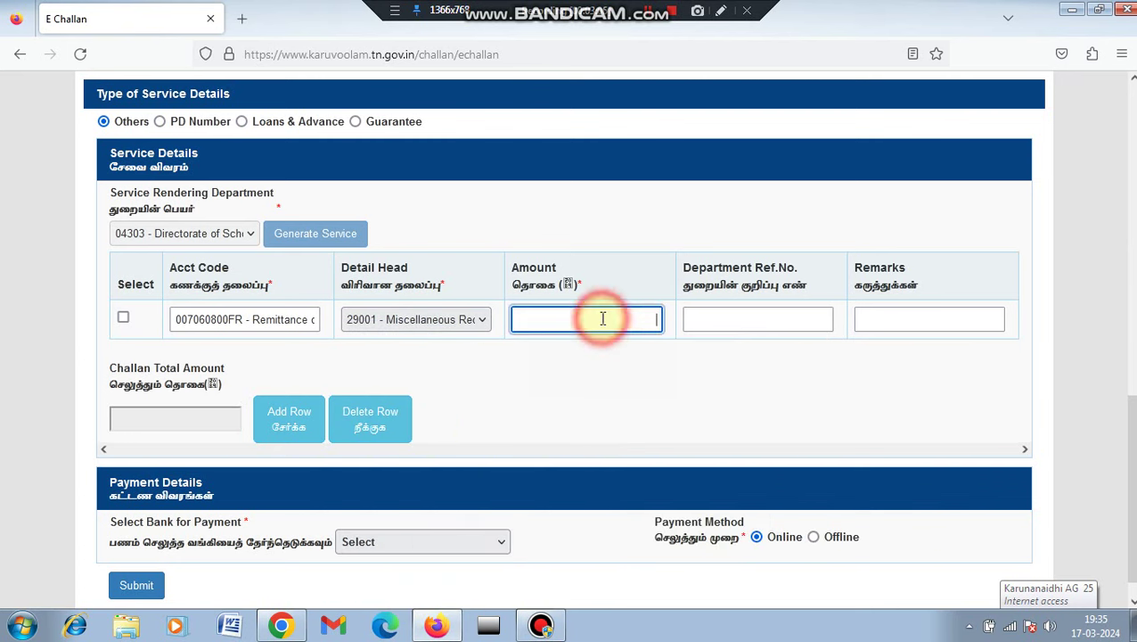
text(1000)
key(BackSpace)
key(BackSpace)
key(BackSpace)
click(703, 321)
text(0)
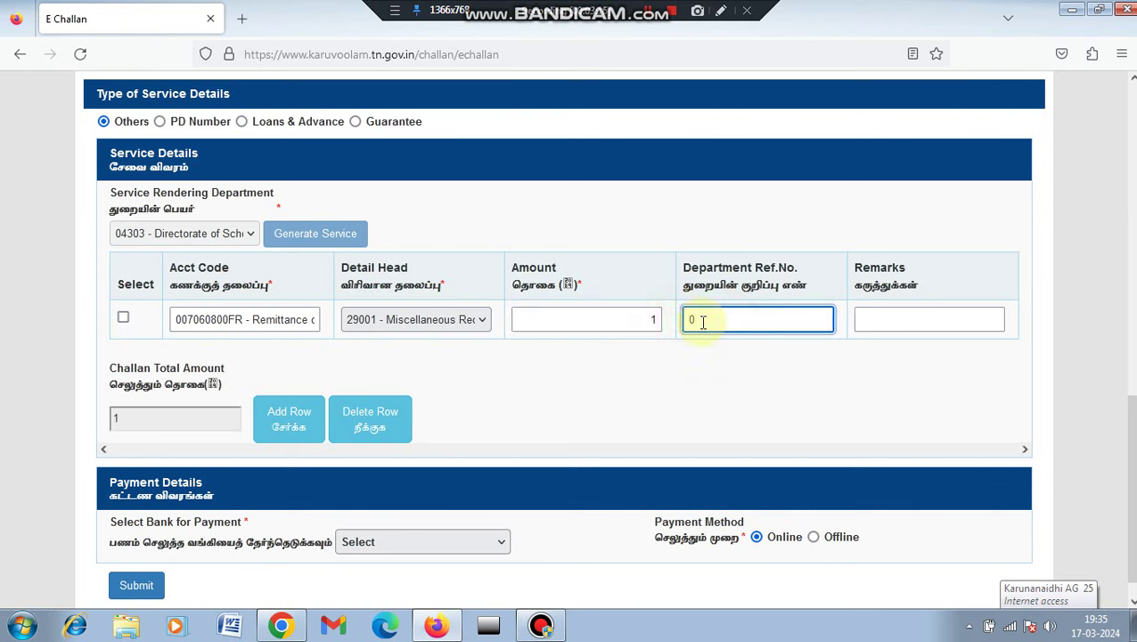
text(4303)
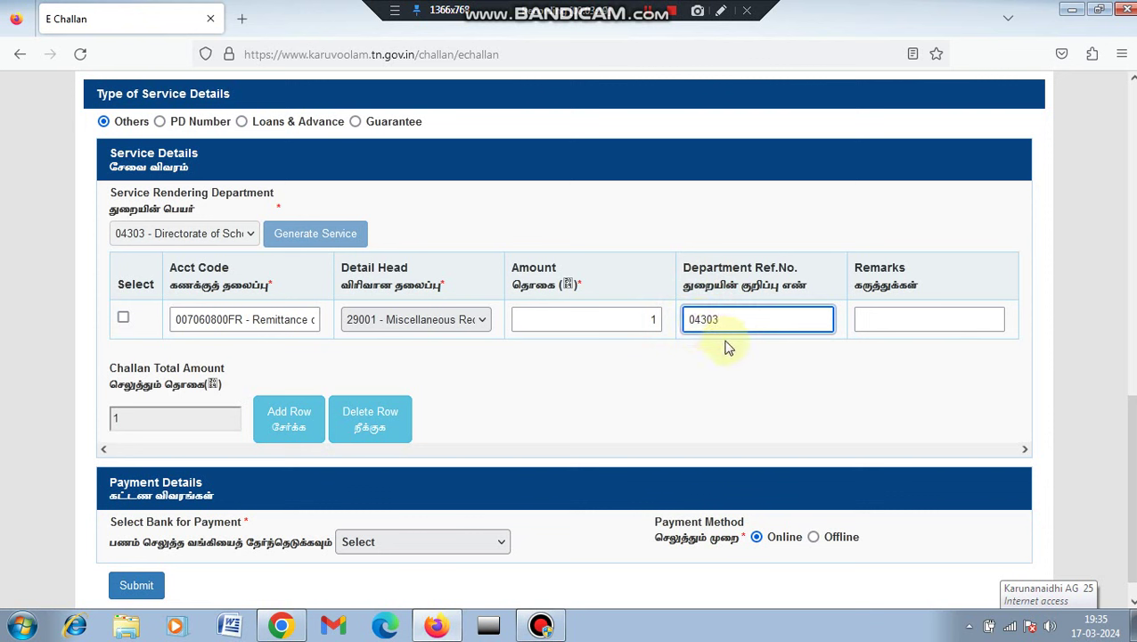
Enter "SPEIAL FEES INTERST" as the remarks for the service row.
click(872, 318)
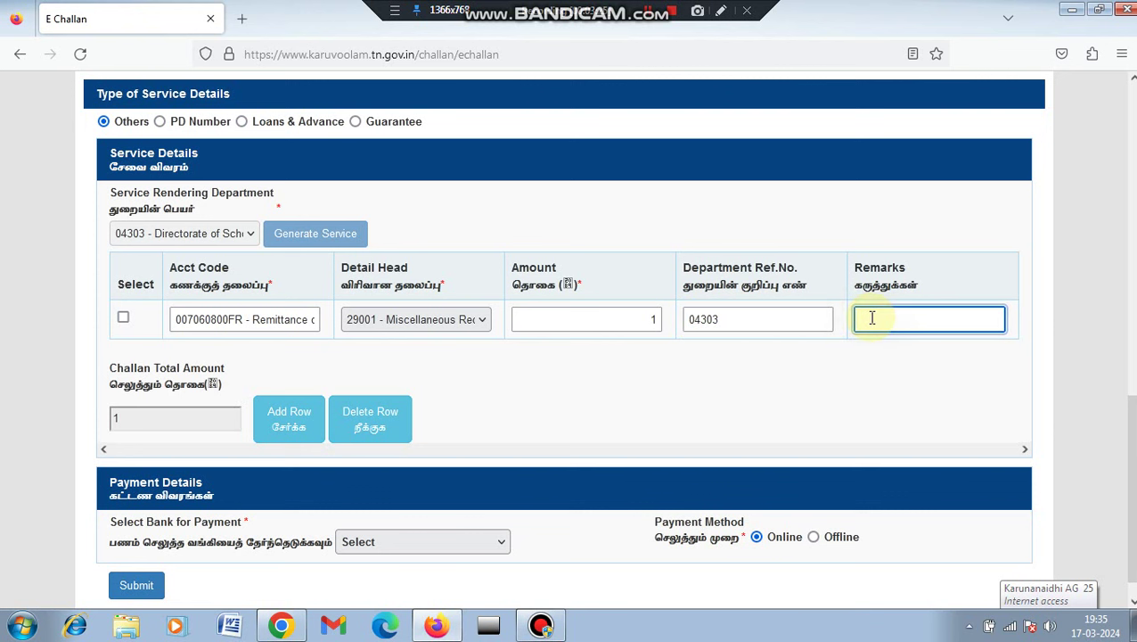
text(Sc)
text(E)
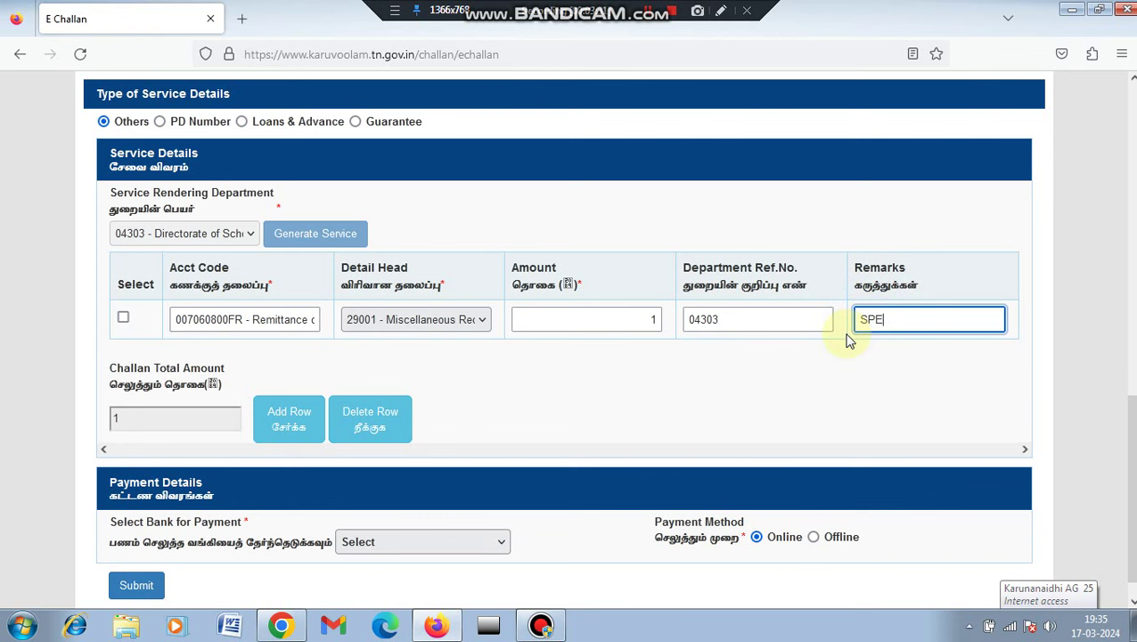
text(IAL FEES INTERST)
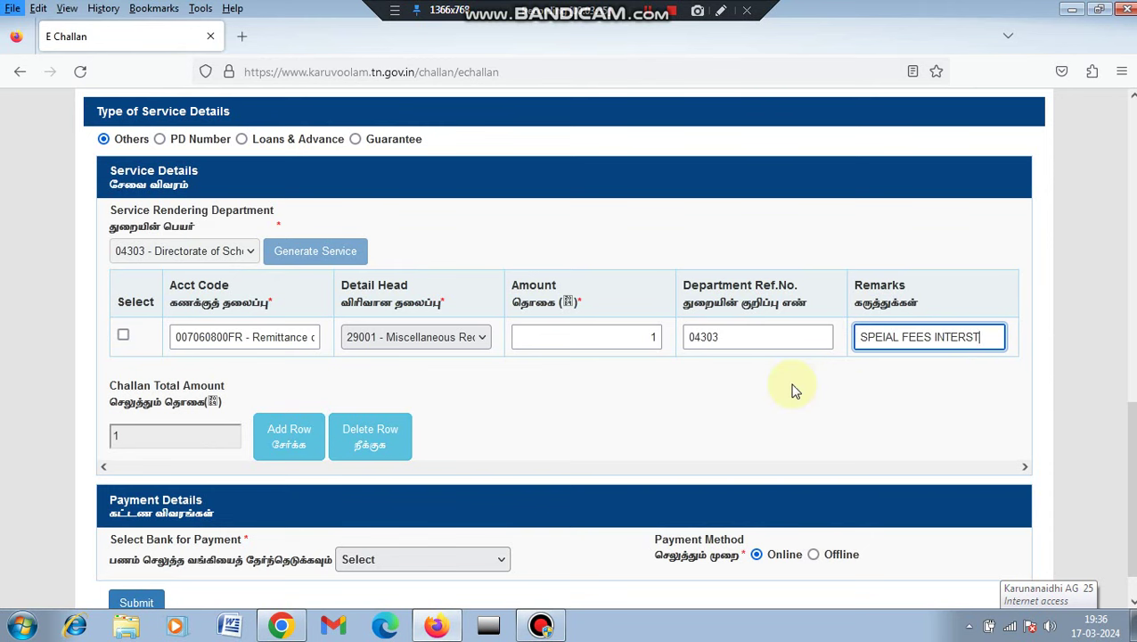
scroll(1116, 443, down, 1)
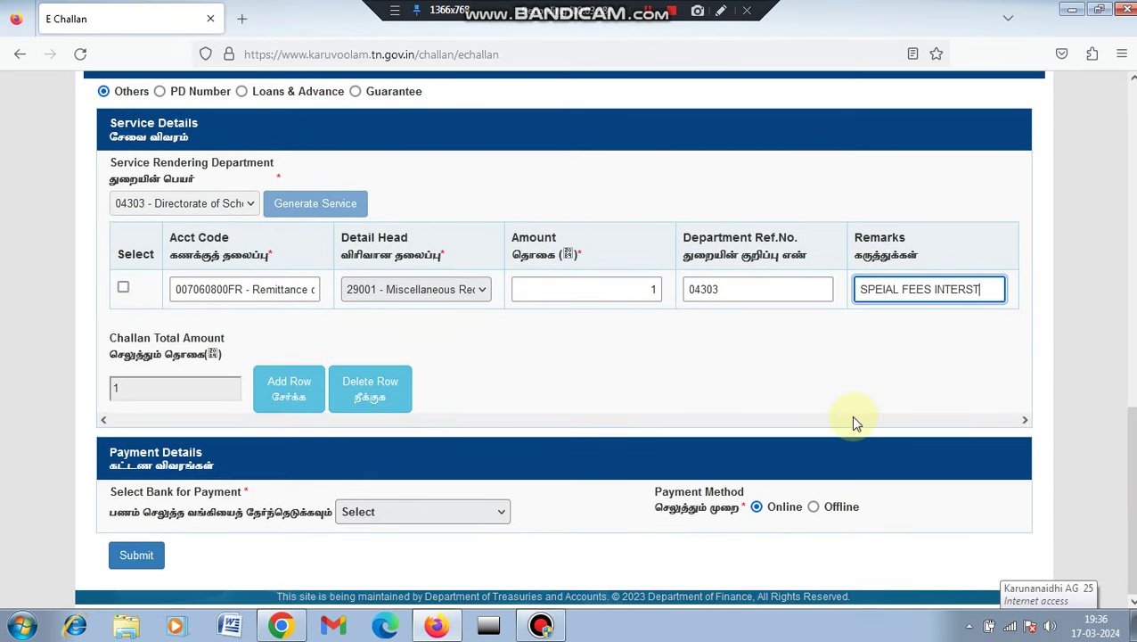
click(290, 392)
key(alt)
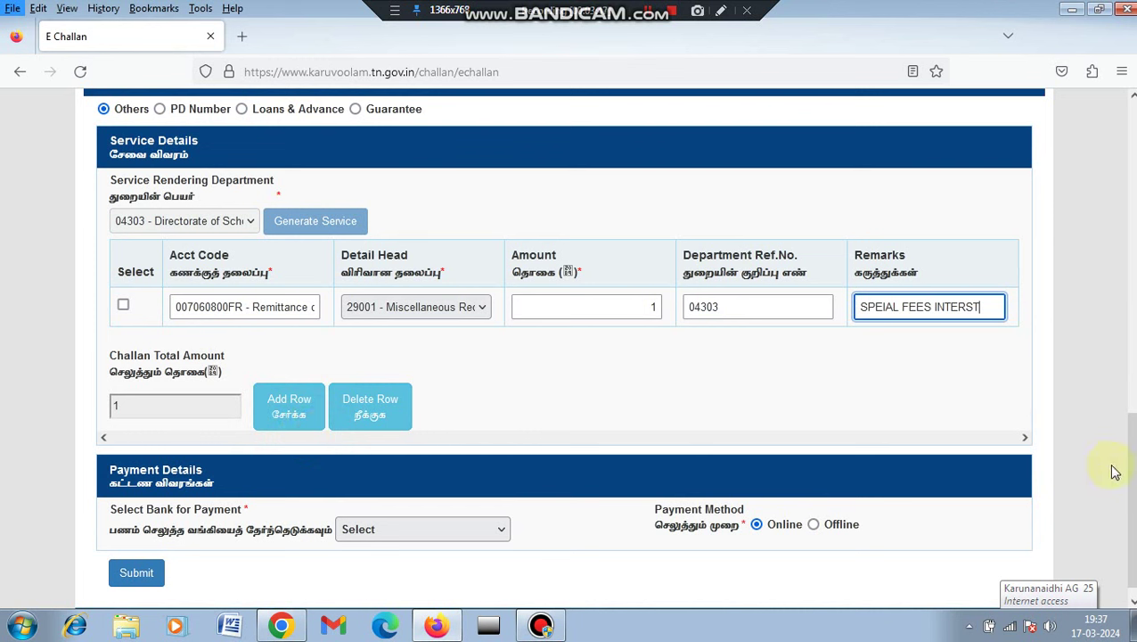
key(alt)
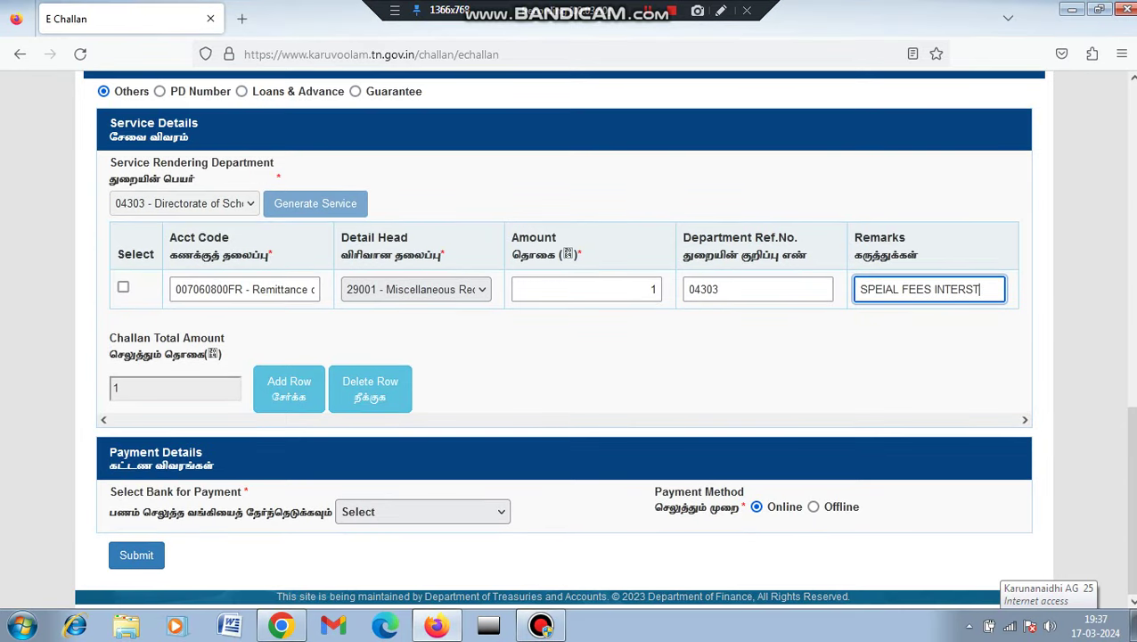
Choose State Bank of India as the bank for online payment and submit the challan.
click(459, 520)
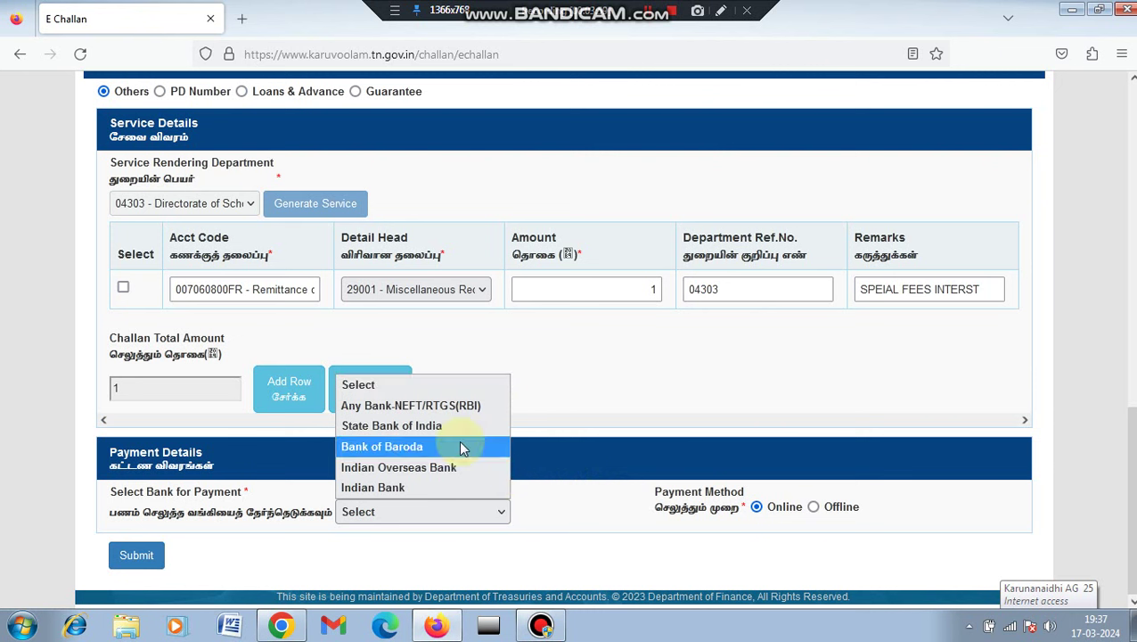
click(432, 427)
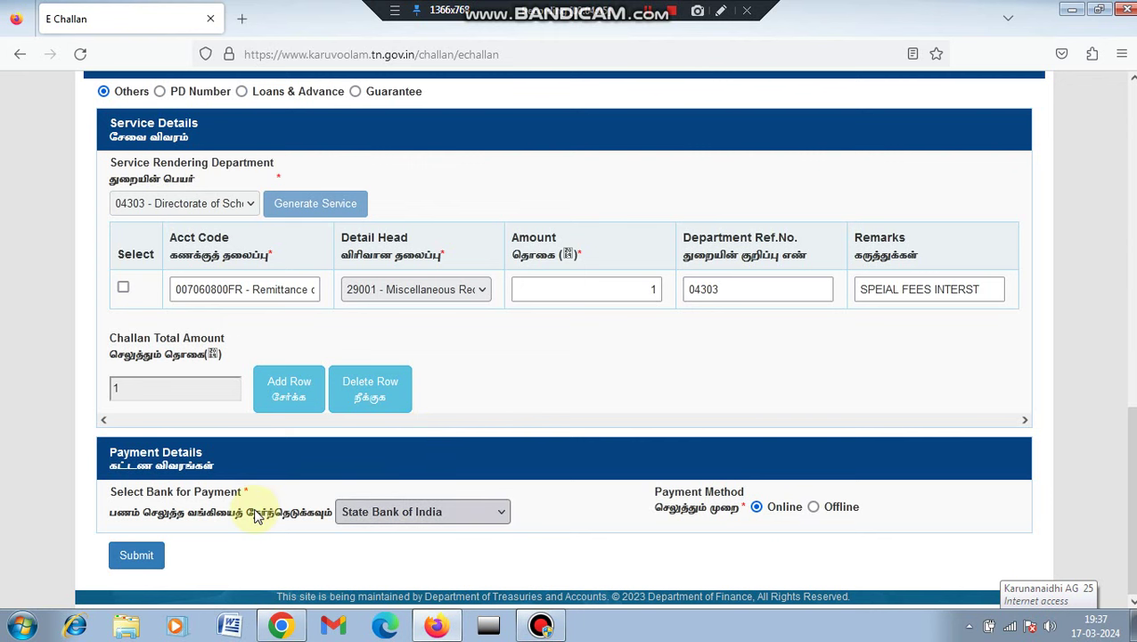
click(142, 560)
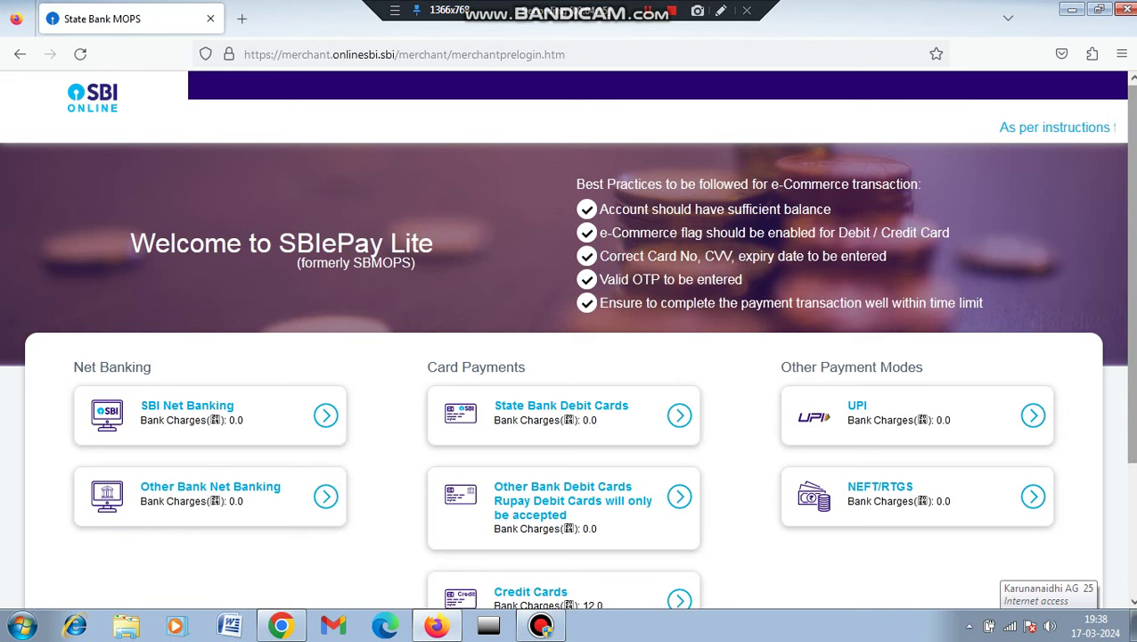
Choose UPI as the payment mode for the challan and go through its payment details.
scroll(568, 357, down, 2)
scroll(568, 356, down, 3)
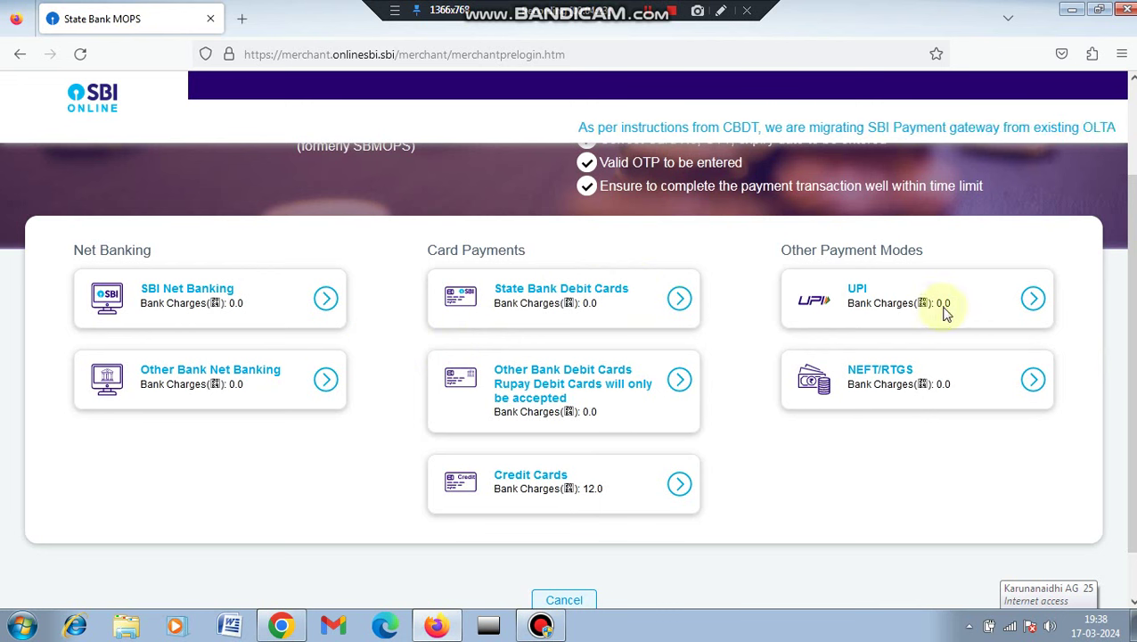
click(1032, 300)
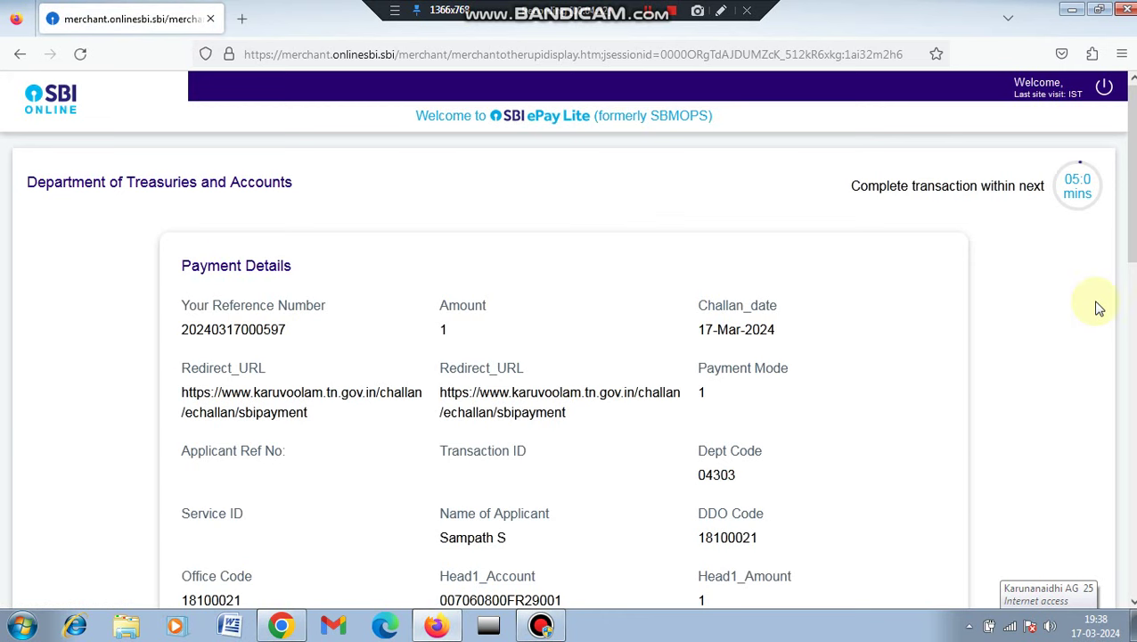
scroll(1130, 267, down, 3)
drag(1134, 236, 1134, 517)
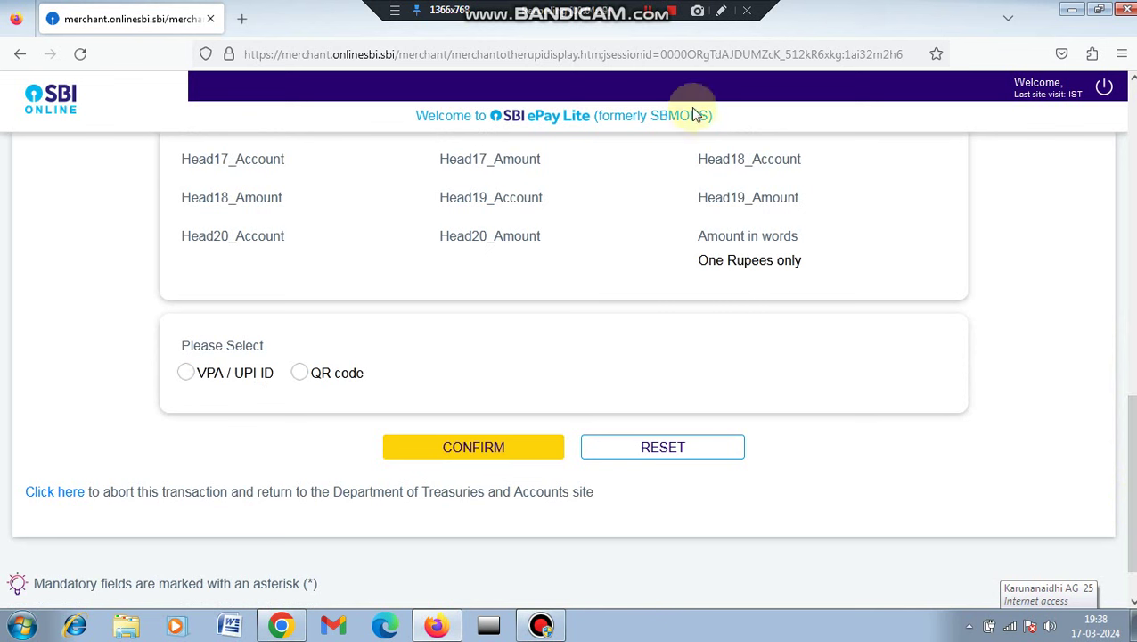
click(724, 13)
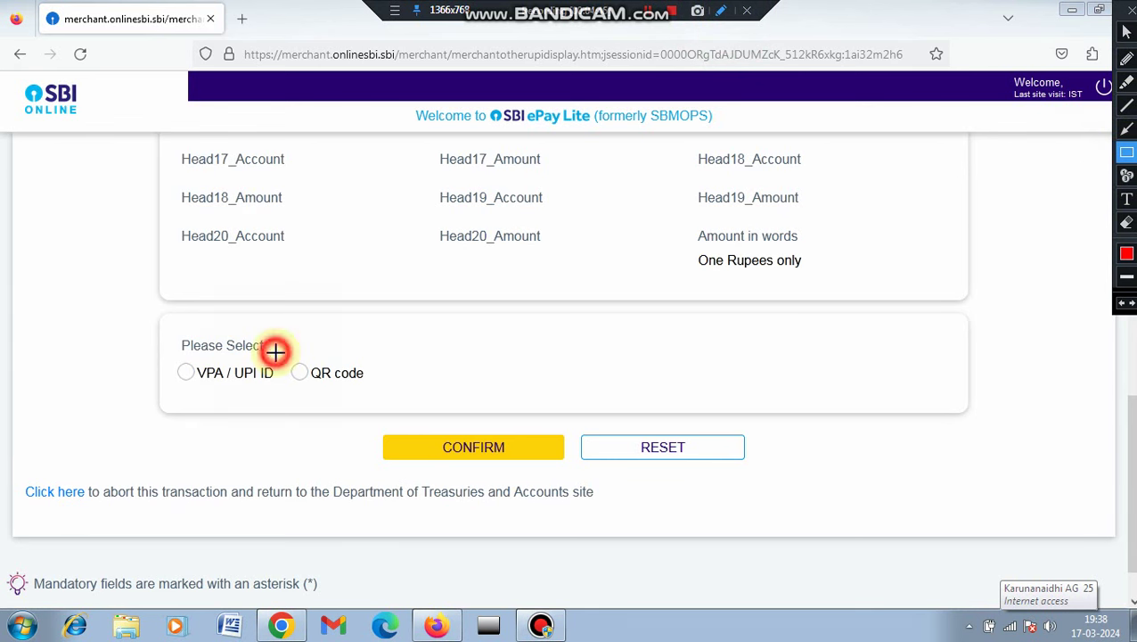
drag(275, 352, 360, 409)
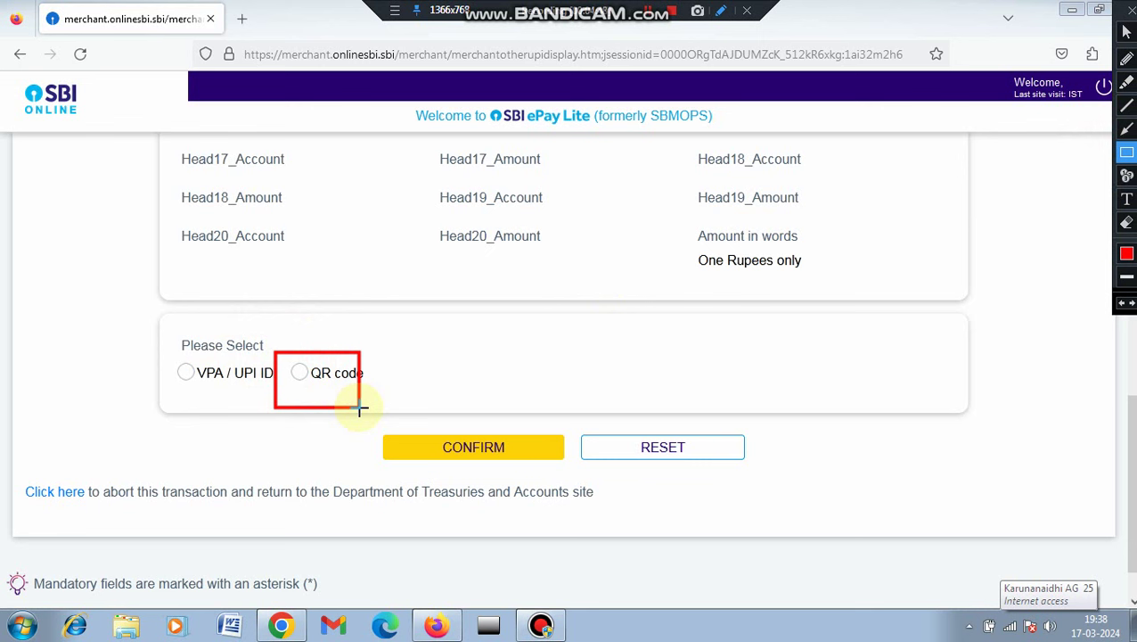
click(1128, 15)
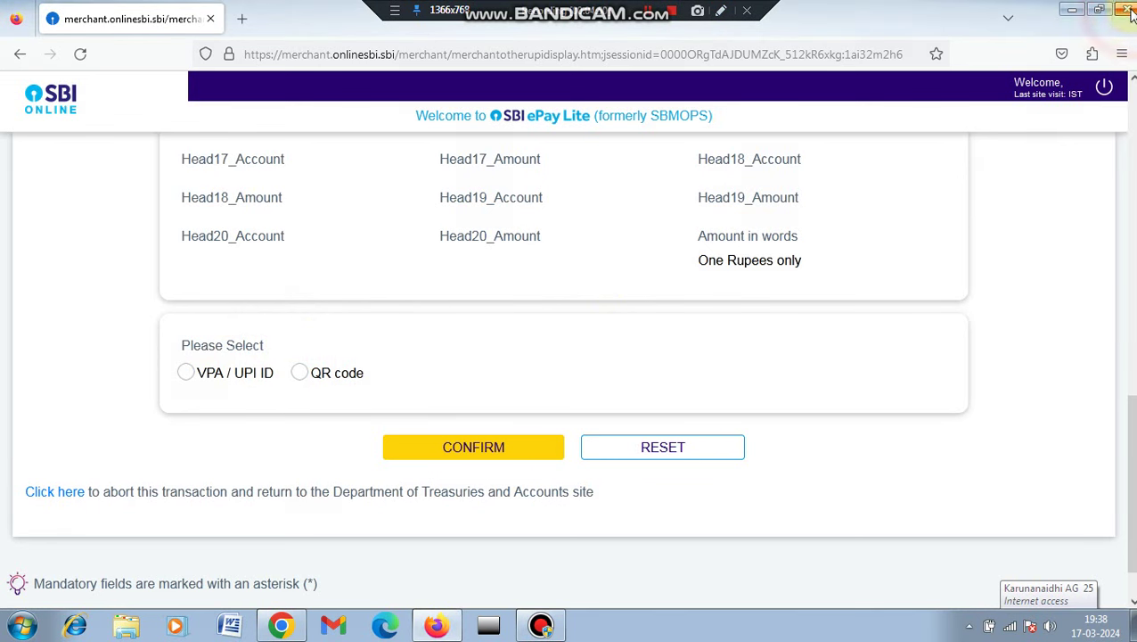
Select QR code as the UPI payment option, confirm the payment and bring up the generated code for scanning.
click(301, 373)
click(459, 448)
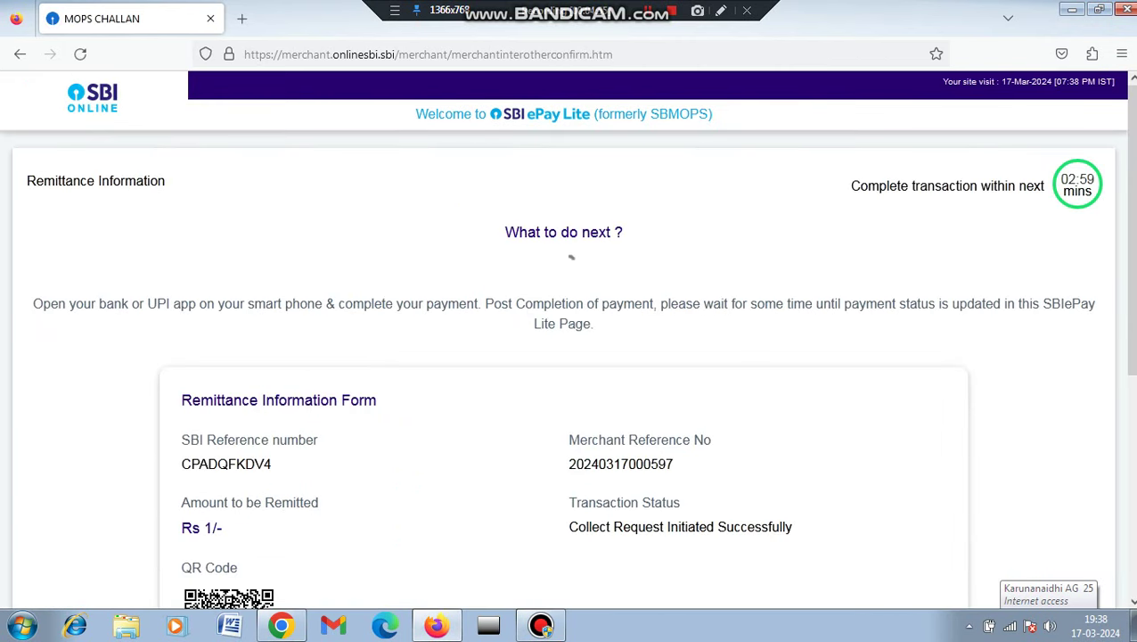
scroll(698, 254, down, 5)
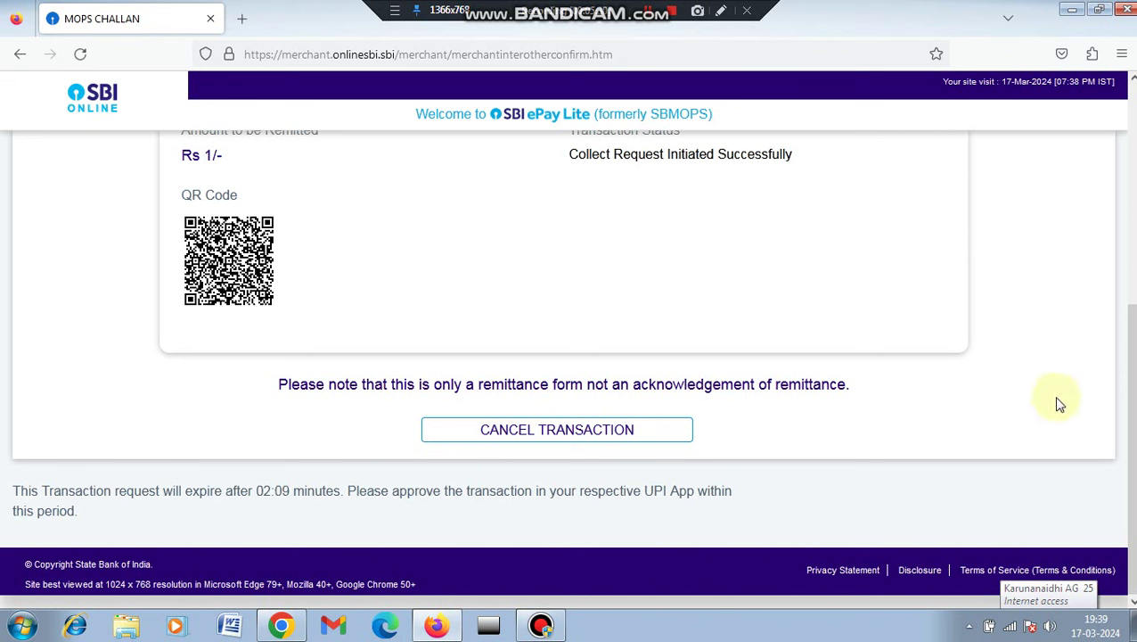
mouse_move(1128, 419)
mouse_down()
mouse_move(1133, 347)
mouse_move(1134, 398)
mouse_up()
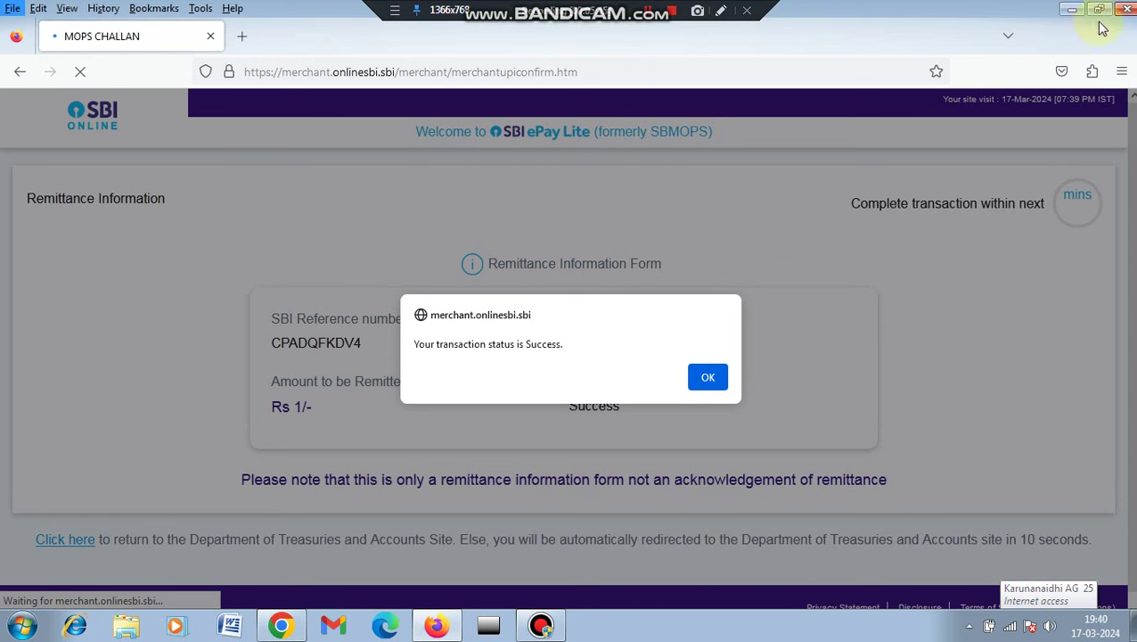
click(720, 15)
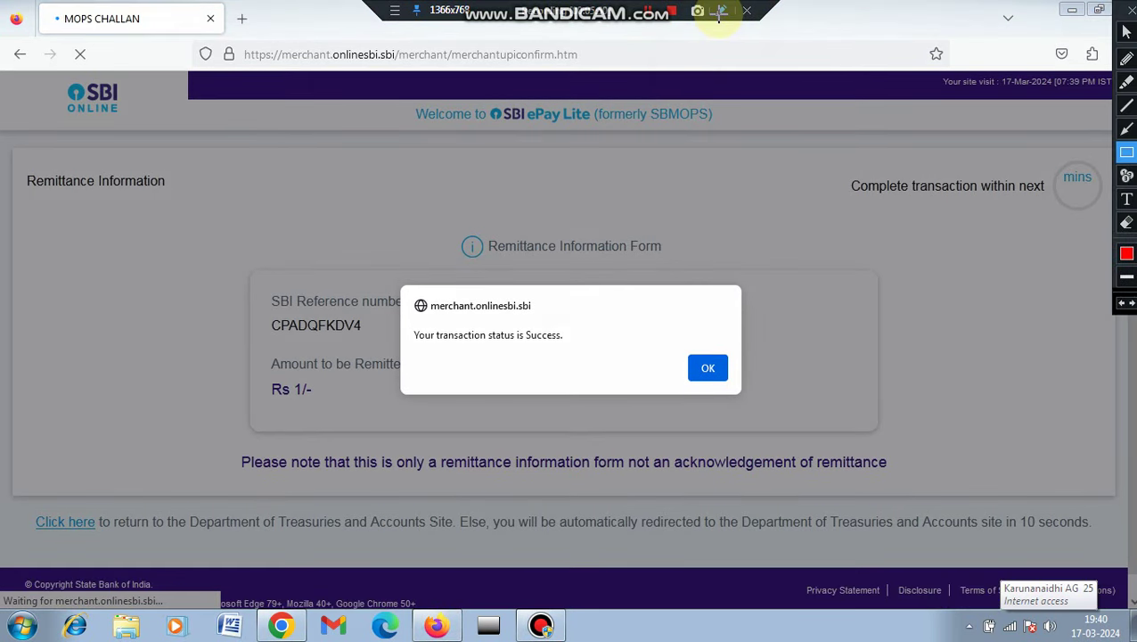
click(1127, 154)
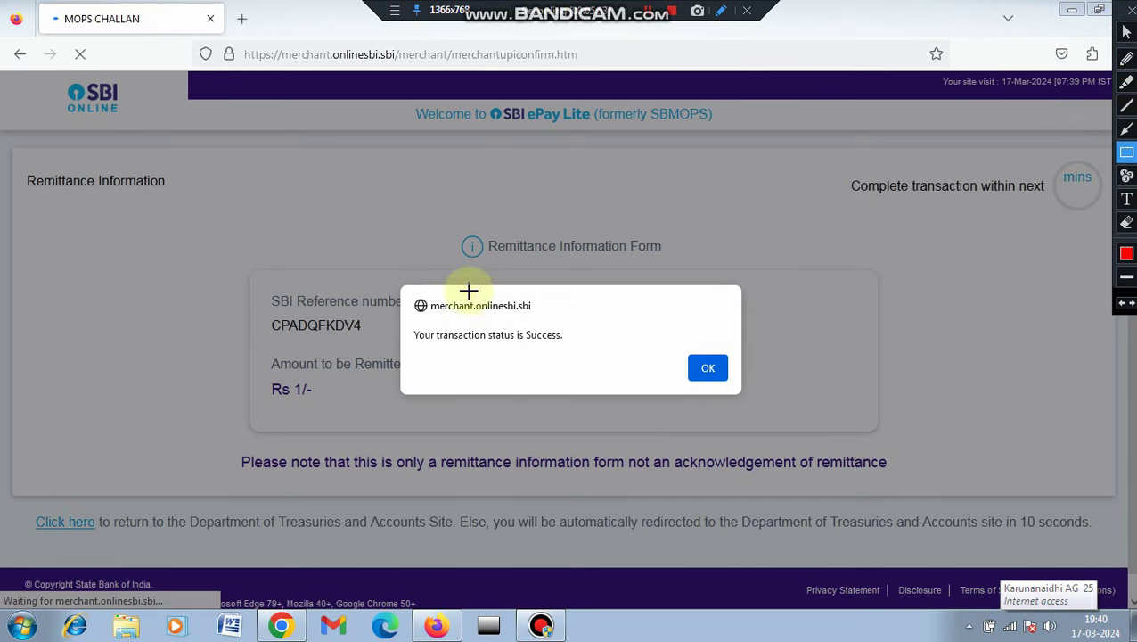
mouse_move(404, 289)
mouse_down()
mouse_move(542, 333)
mouse_move(580, 377)
mouse_up()
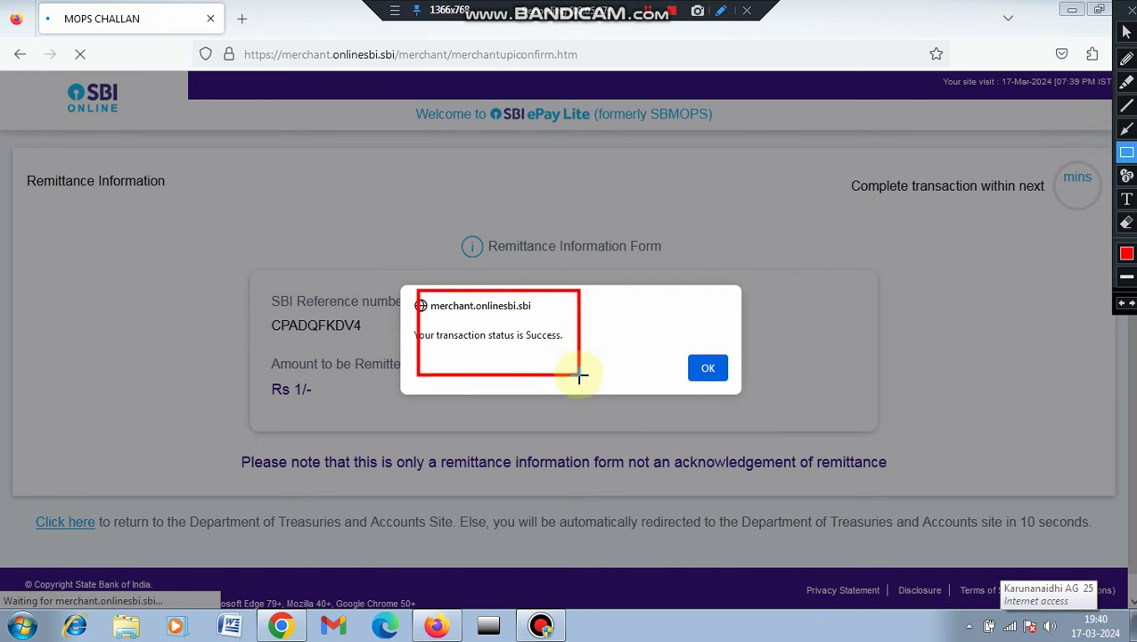
click(1130, 11)
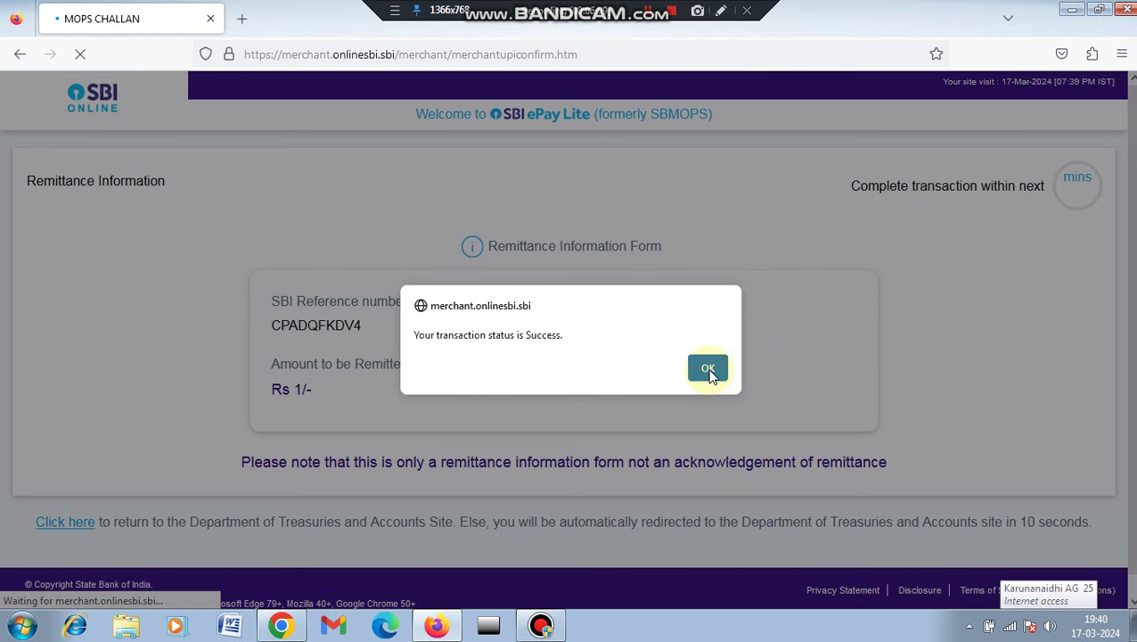
Acknowledge the transaction status message and return to the treasury's e-challan site.
click(708, 369)
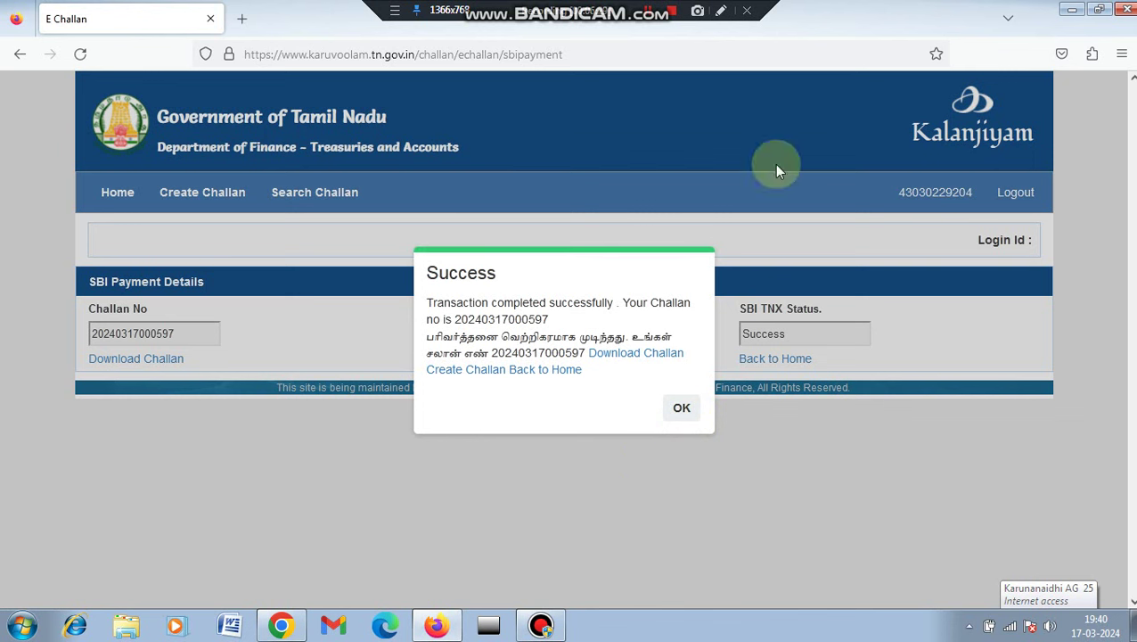
click(721, 11)
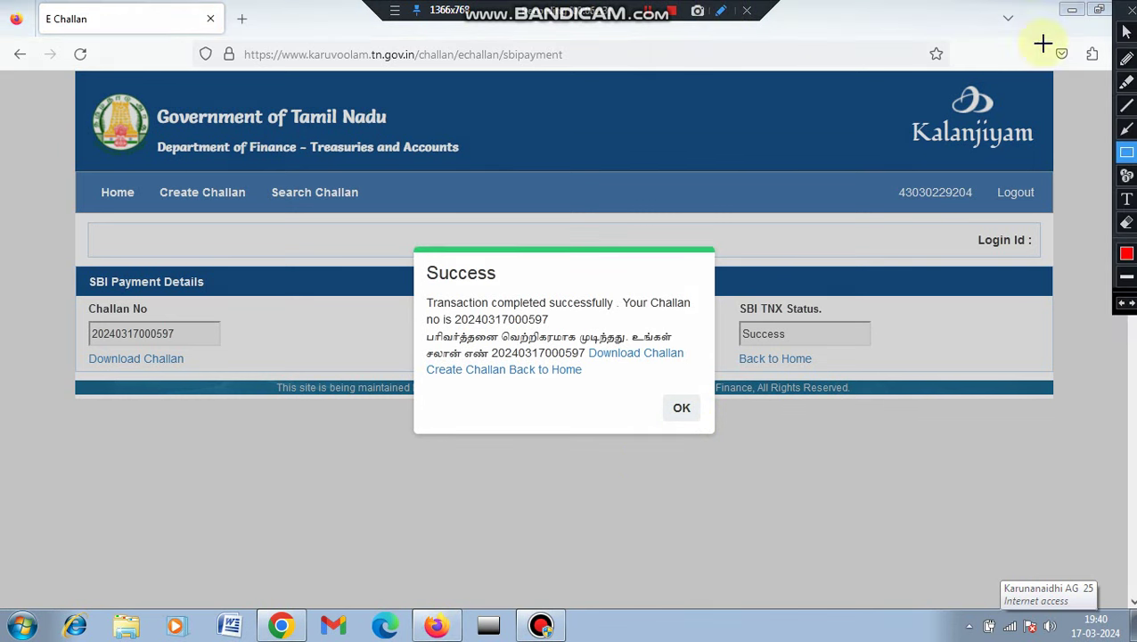
click(1127, 33)
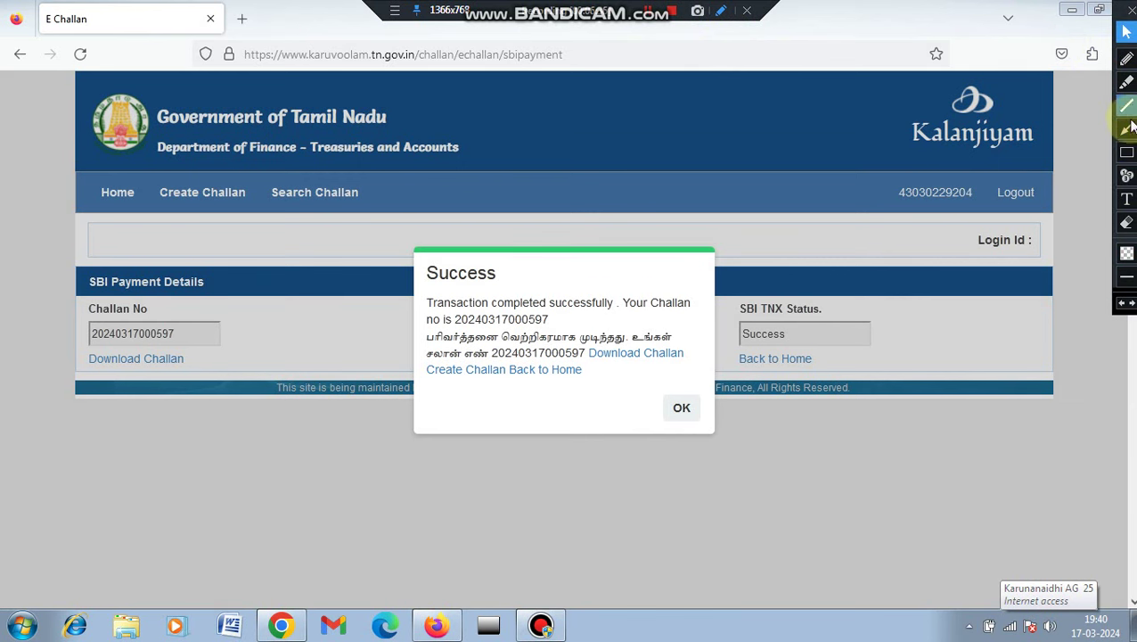
click(1127, 151)
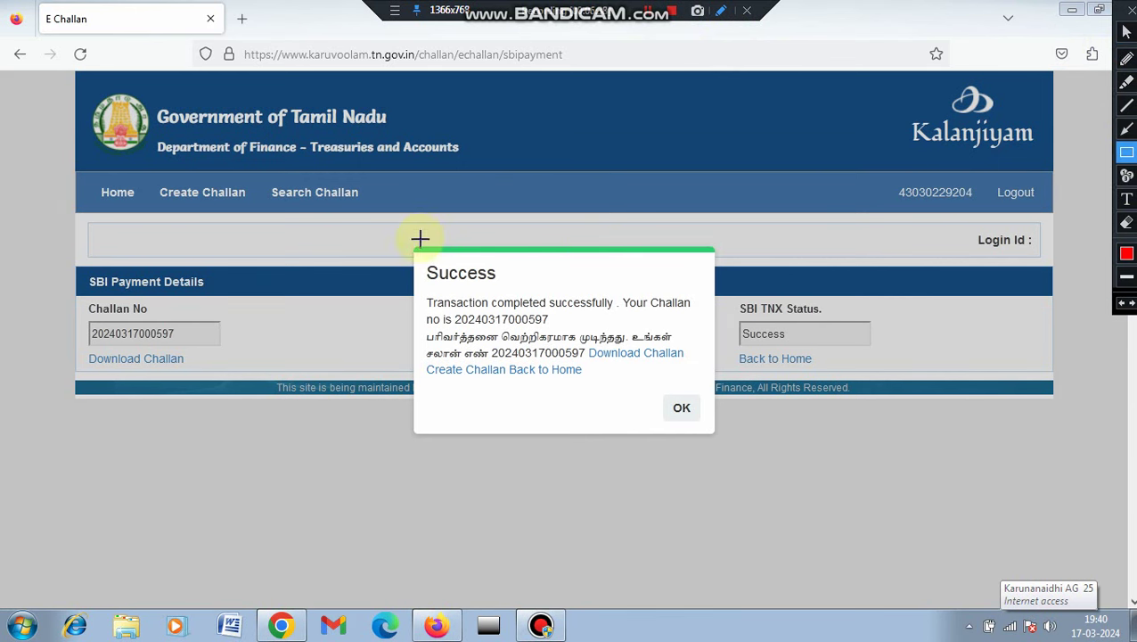
mouse_move(410, 263)
mouse_down()
mouse_move(540, 340)
mouse_move(725, 359)
mouse_up()
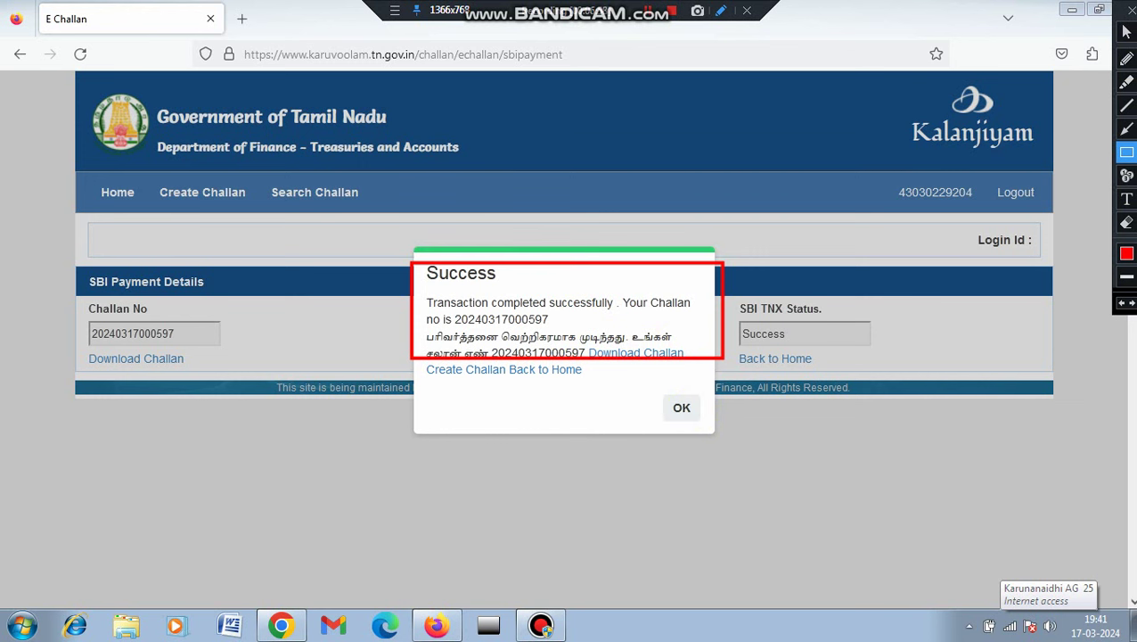
key(Escape)
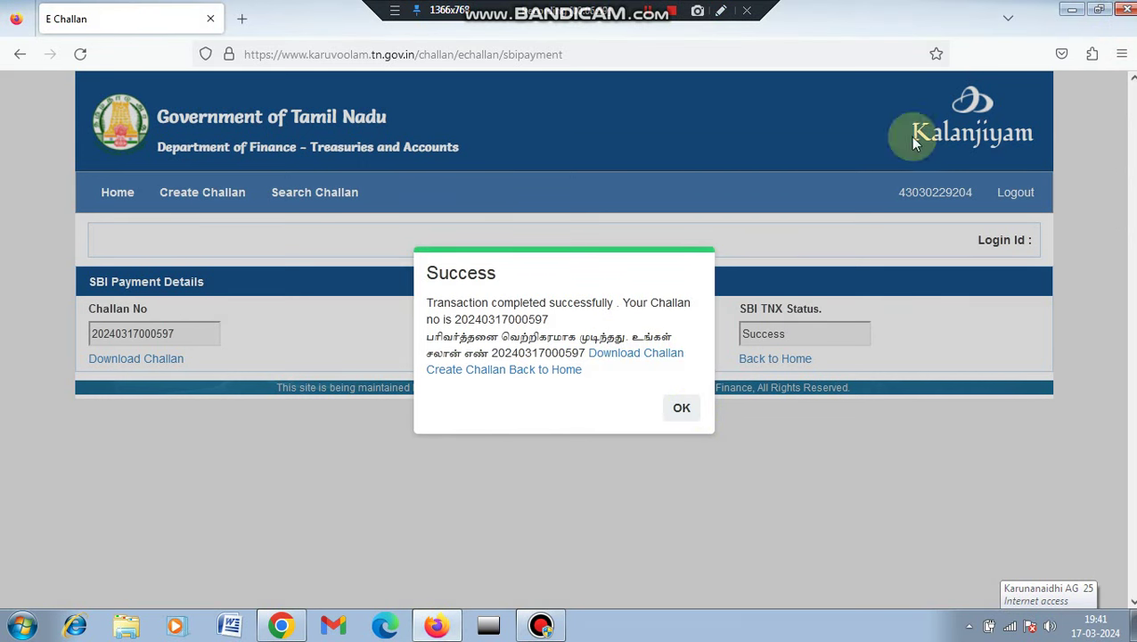
Dismiss the transaction success message, then download the paid challan as a PDF and open it.
click(683, 408)
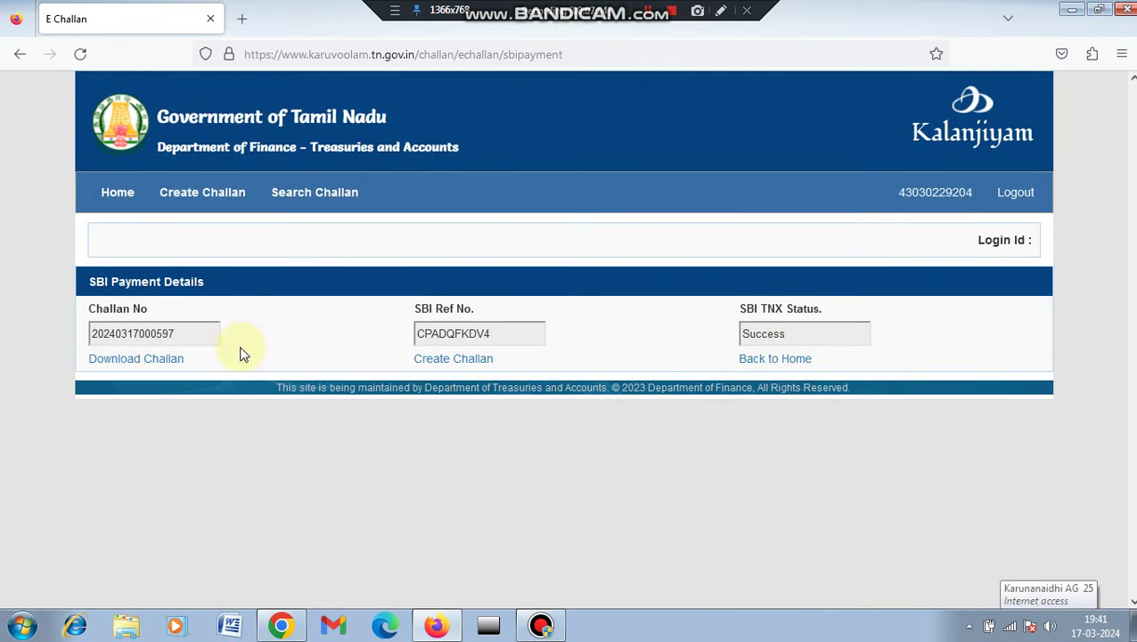
click(134, 361)
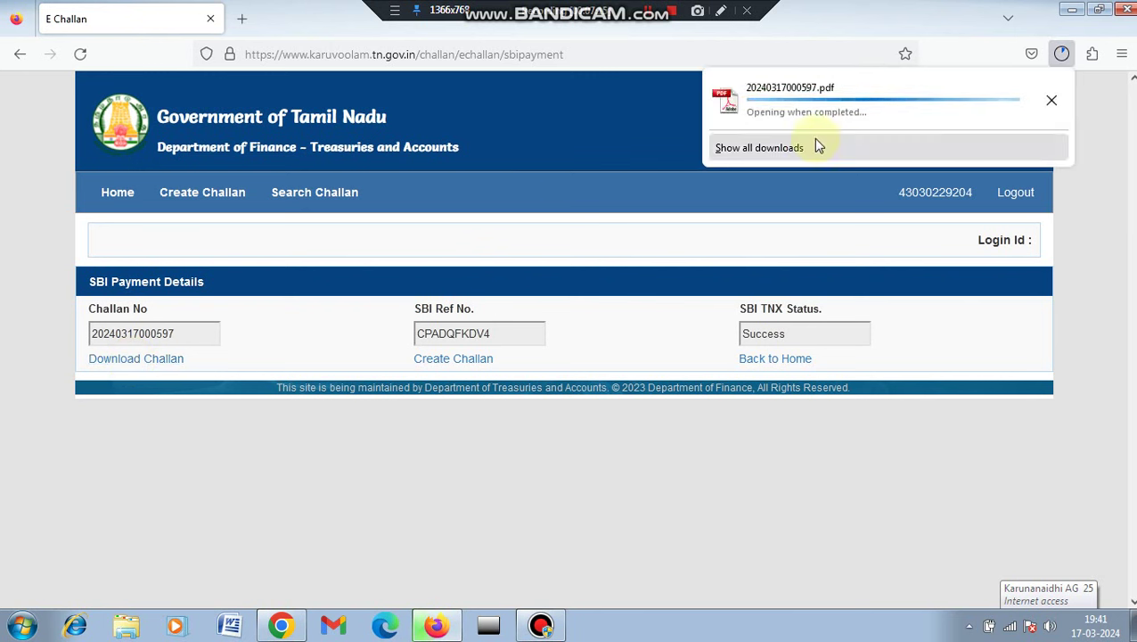
click(771, 121)
key(alt)
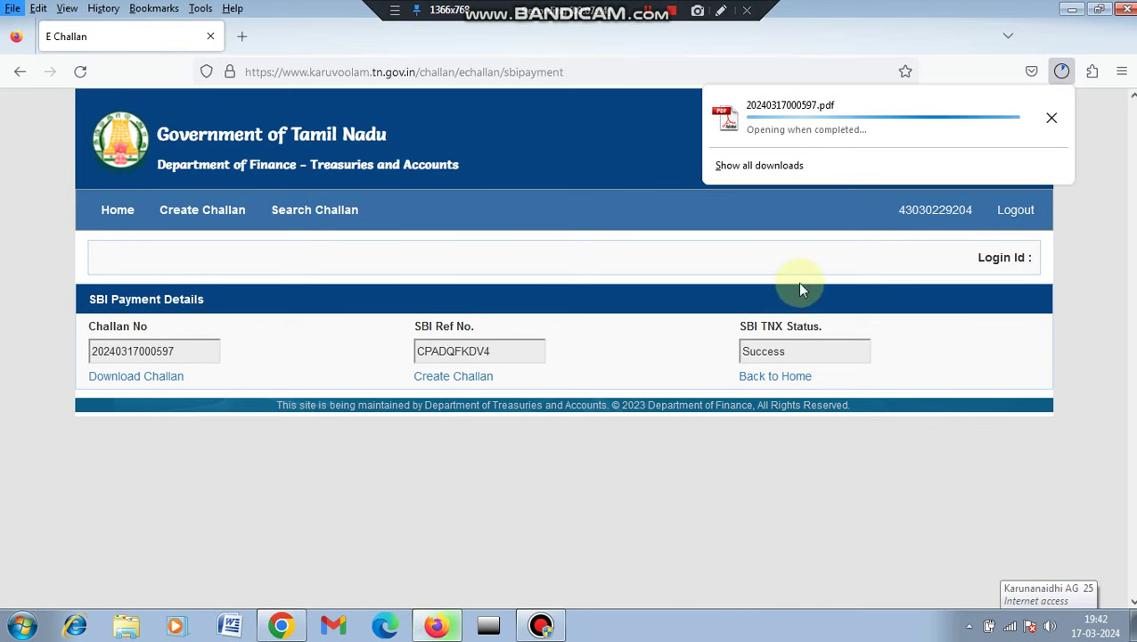
key(alt)
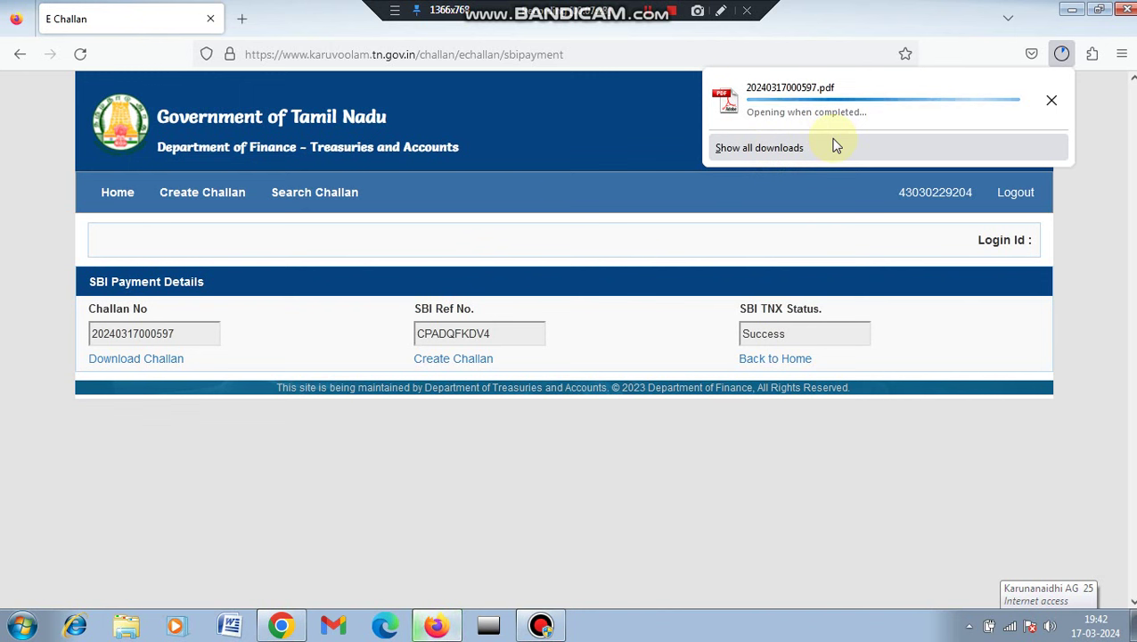
click(789, 118)
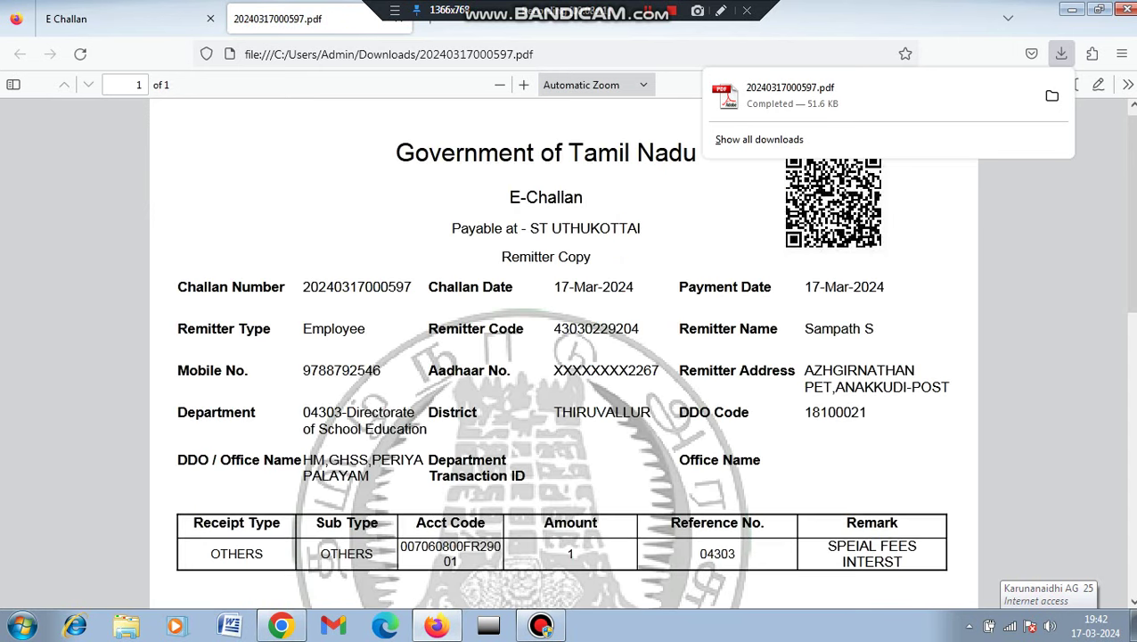
Examine the downloaded e-challan's payment mode, payment status, challan amount, bank name and bank reference fields.
click(1128, 268)
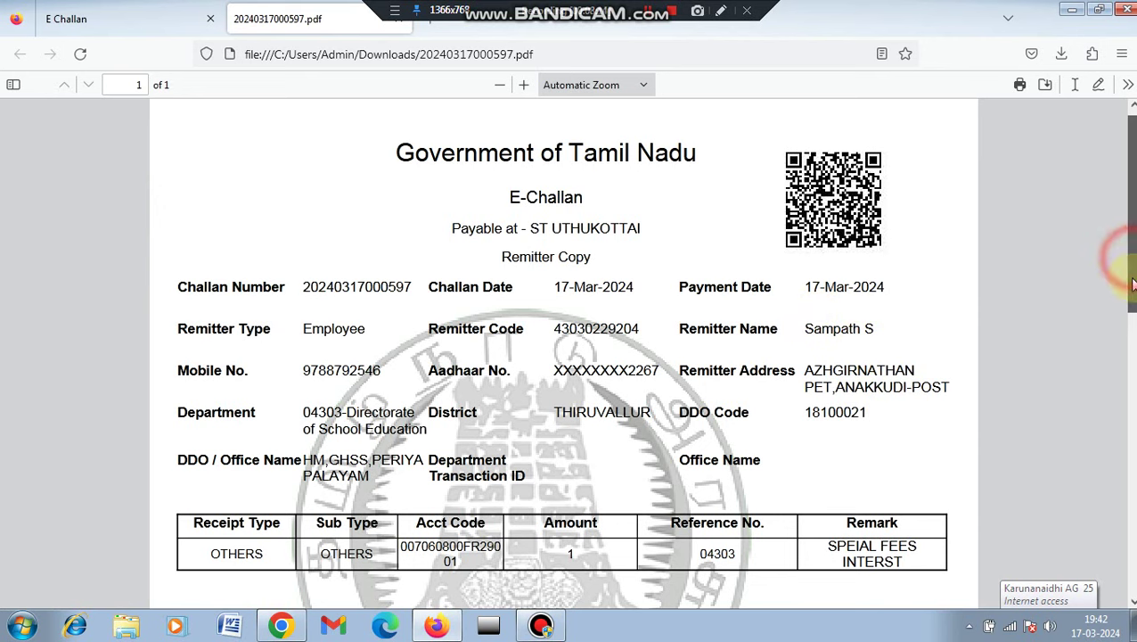
drag(1128, 258, 1130, 437)
scroll(1048, 352, down, 3)
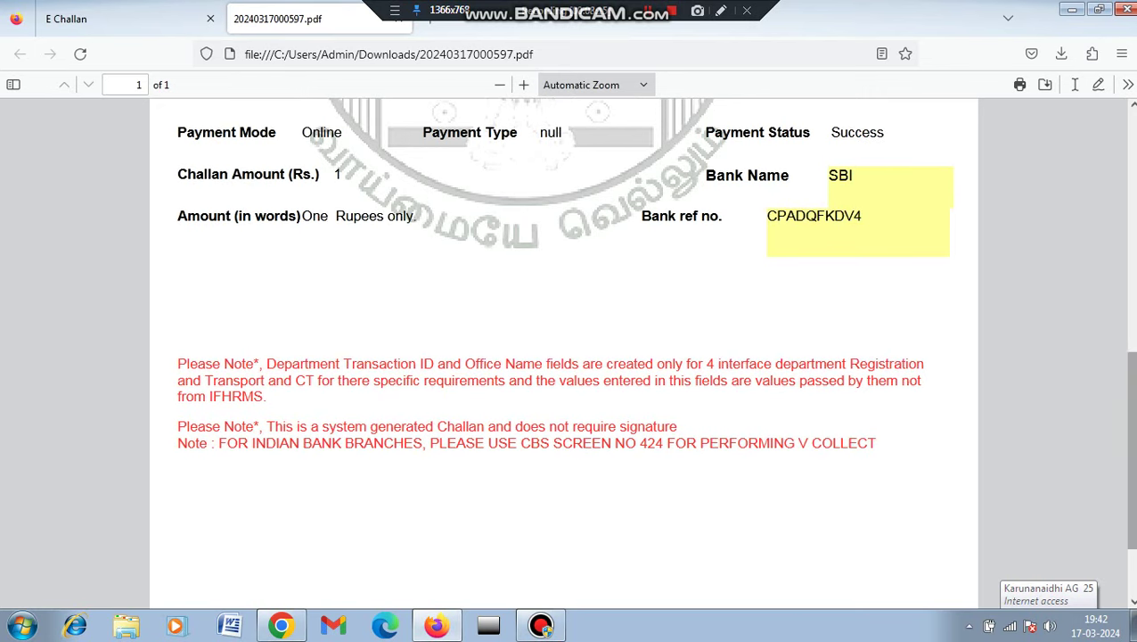
scroll(1042, 321, up, 2)
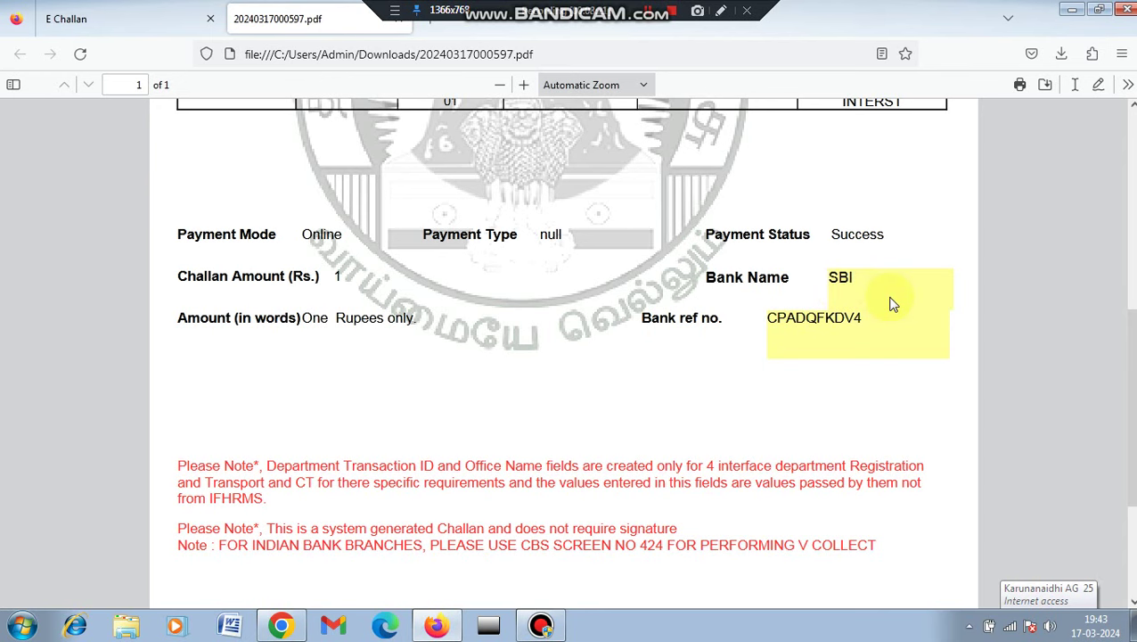
scroll(1056, 321, up, 1)
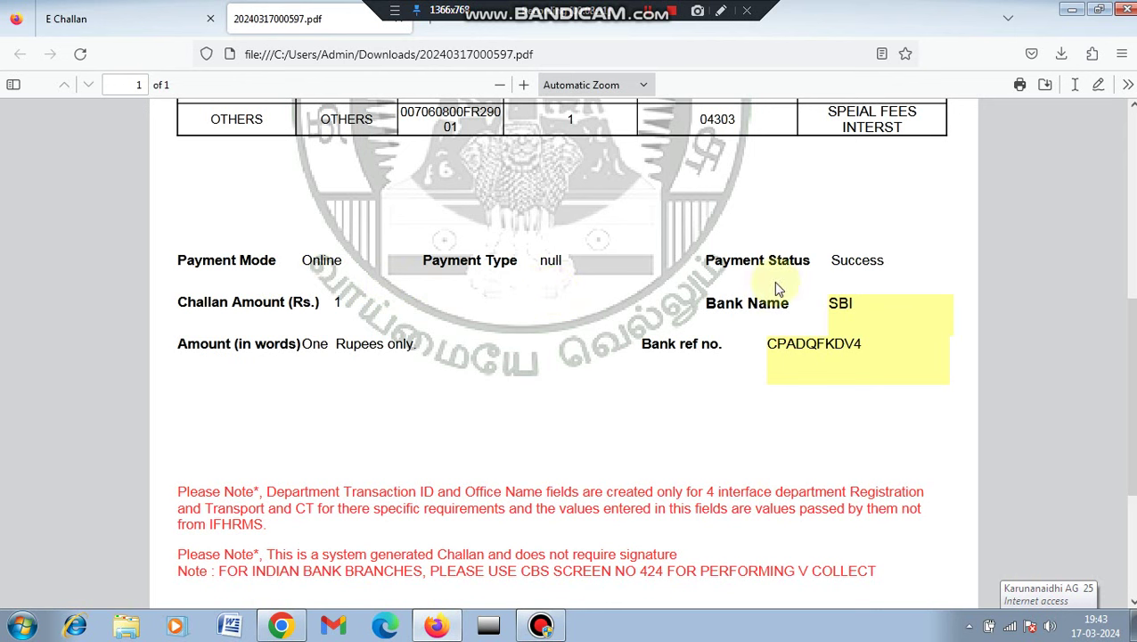
click(727, 9)
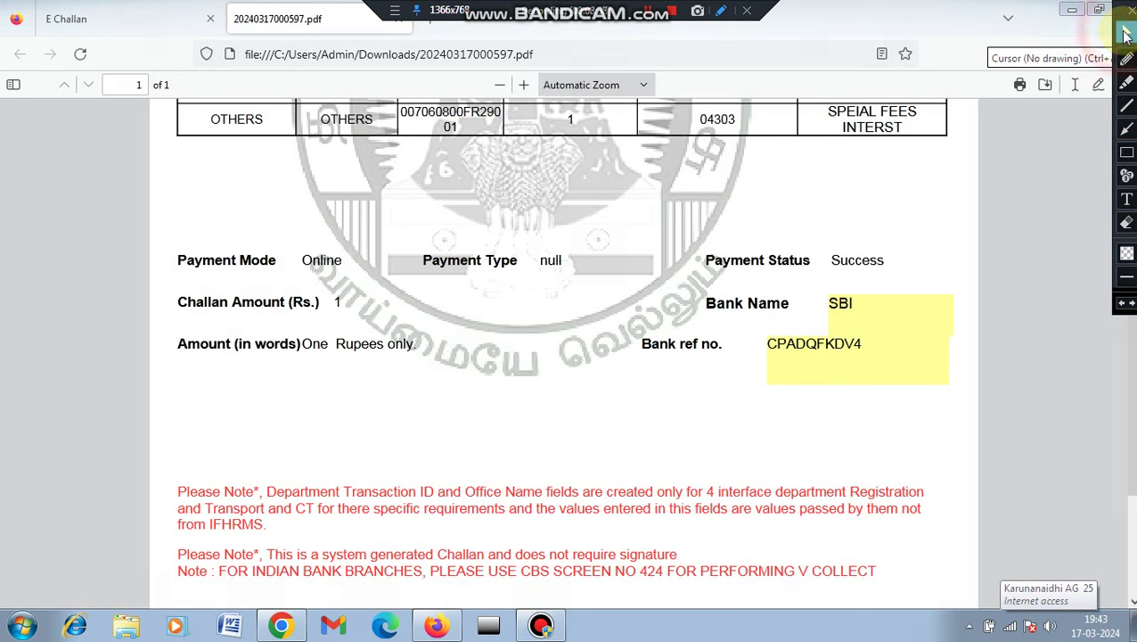
click(1126, 33)
click(1127, 153)
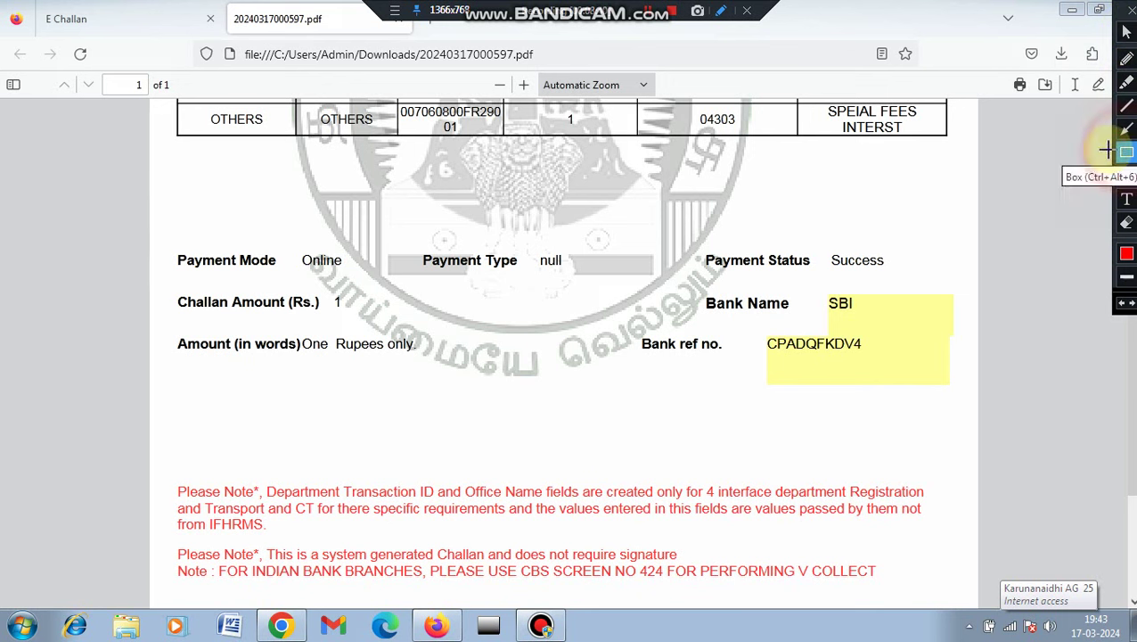
drag(734, 225, 944, 317)
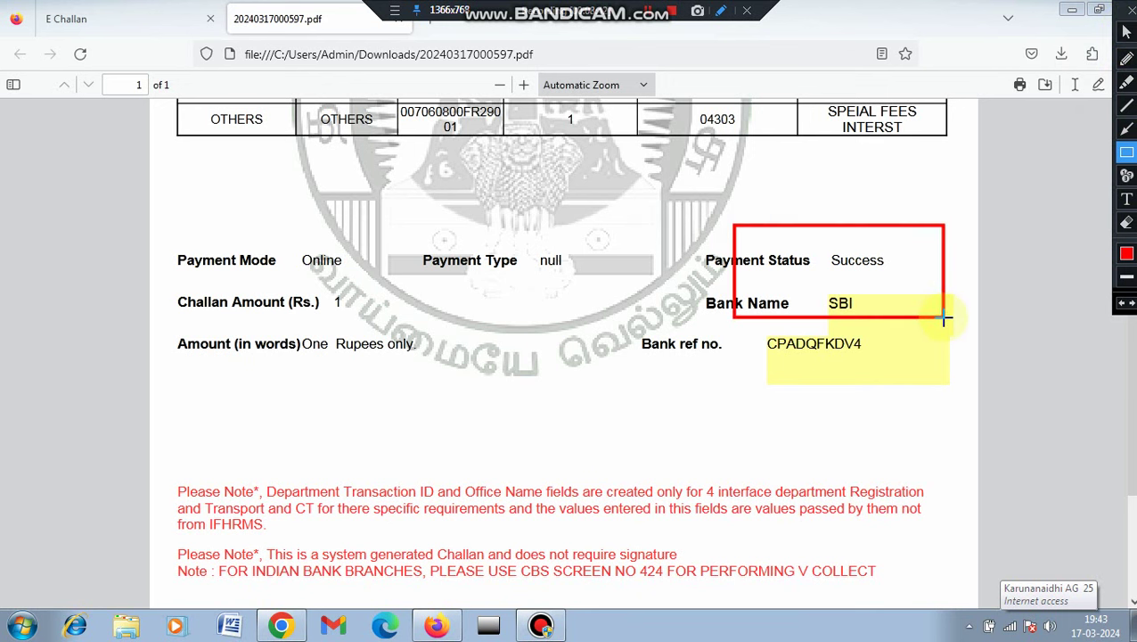